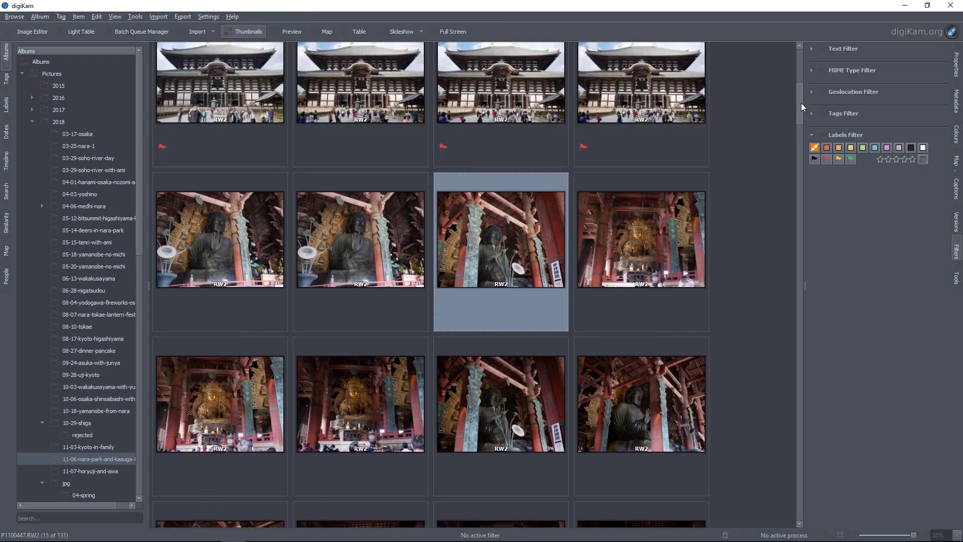
- Leave digiKam's Nara park album for the Directory Opus window showing Pictures\2018
scroll(431, 285, "up", 3)
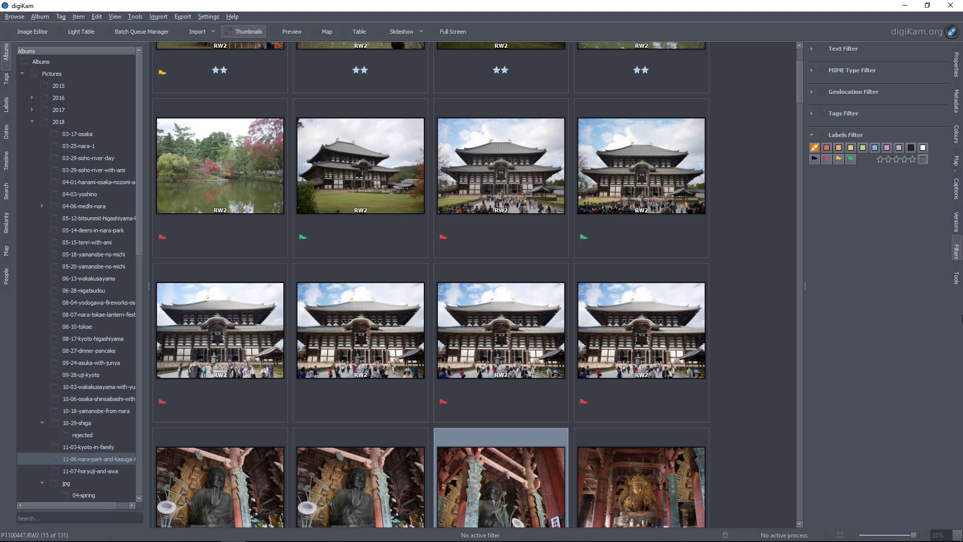
key("alt+Tab")
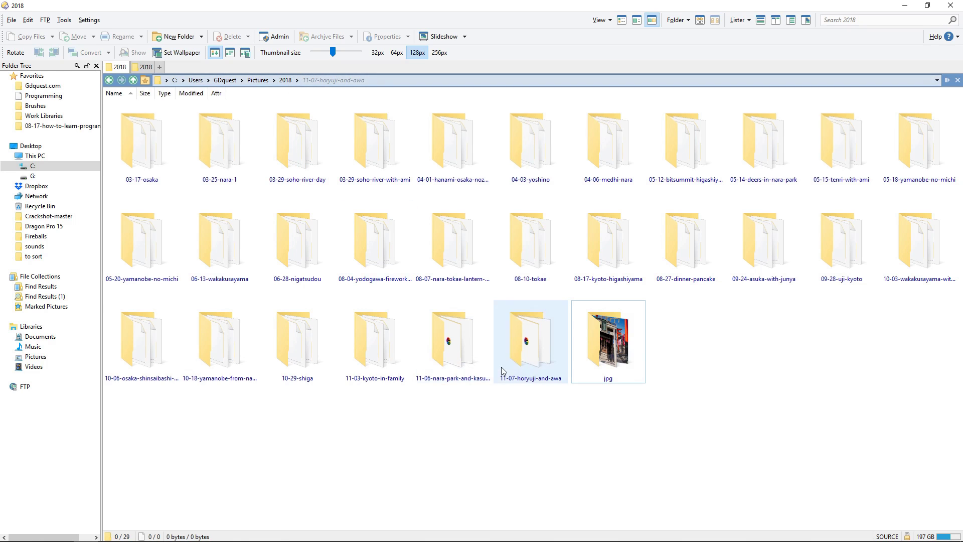
- Open the 11-06-nara-park-and-kasuga-taisha RAW folder in Directory Opus
left_click(529, 341)
left_click(450, 344)
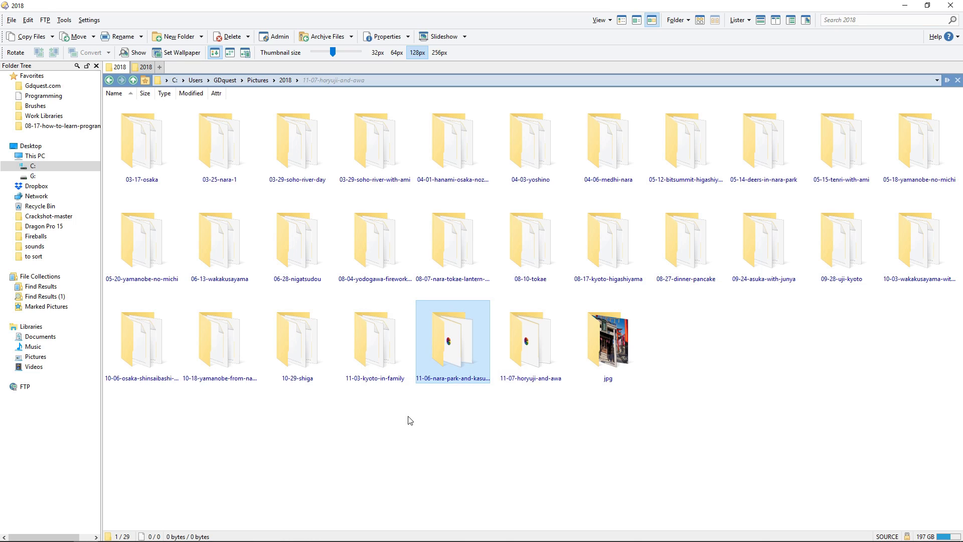
key("Right")
key("Left")
key("Return")
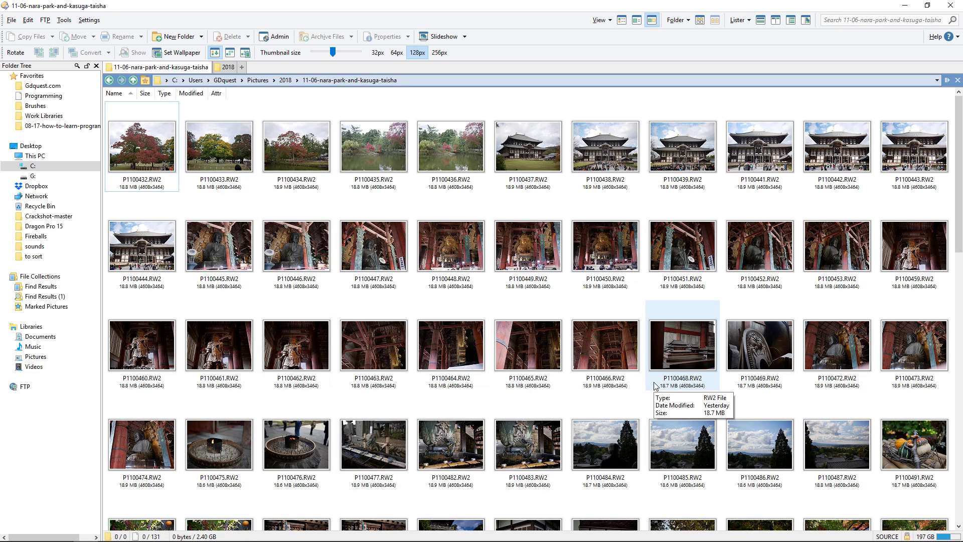
- Go back to Pictures 2018, enter the jpg folder, and open P1080026.jpg in the viewer
key("BackSpace")
key("Right")
key("Right")
key("Return")
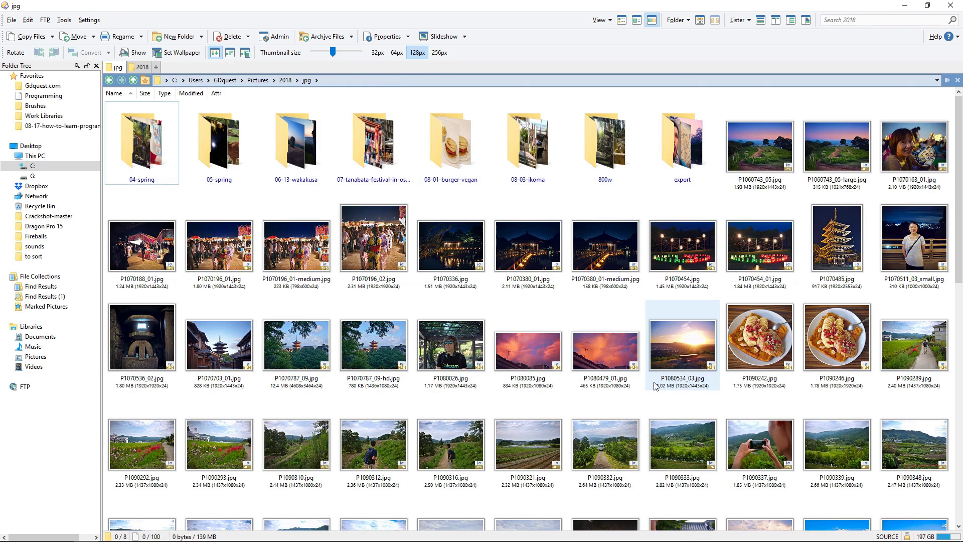
left_click(450, 351)
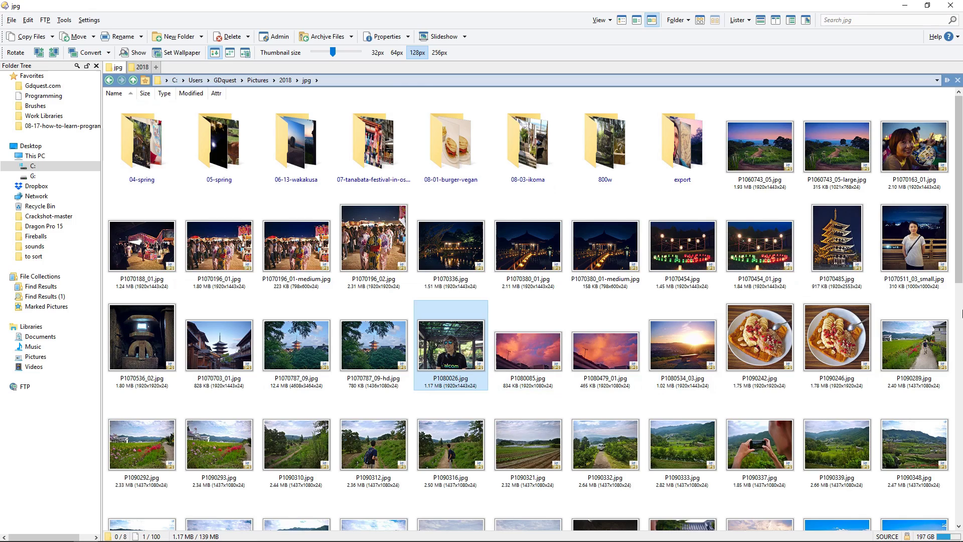
key("Return")
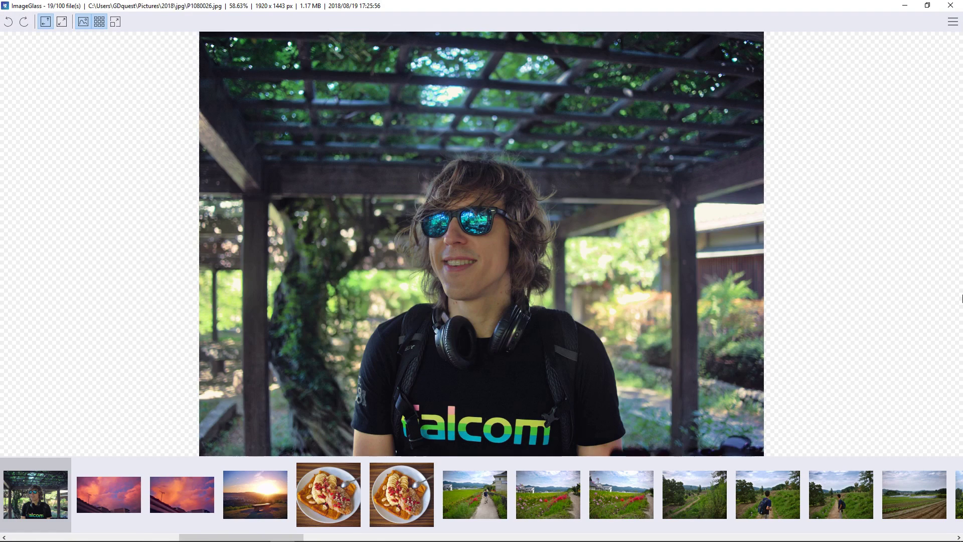
- Advance to the next jpg photo in ImageGlass, close it, and return to Pictures 2018
key("Right")
key("Right")
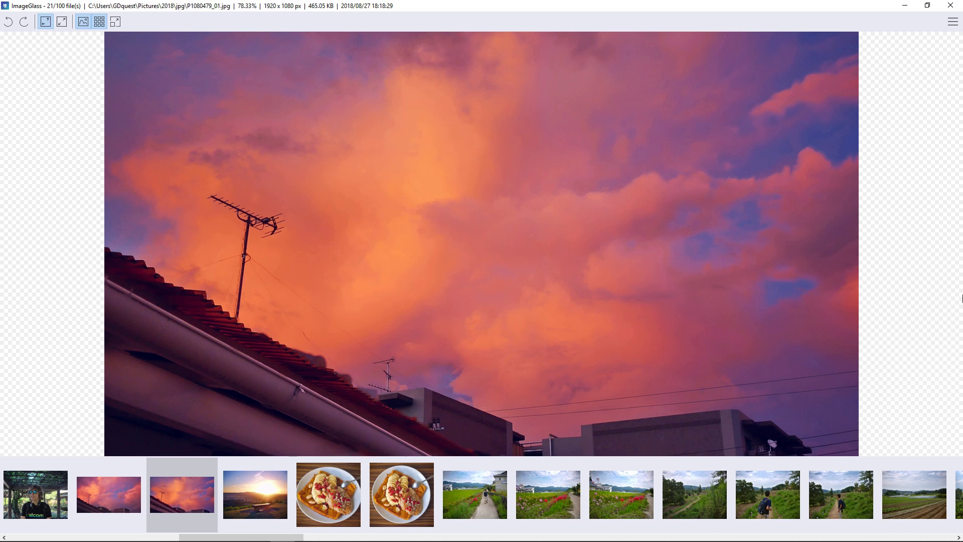
key("Escape")
key("BackSpace")
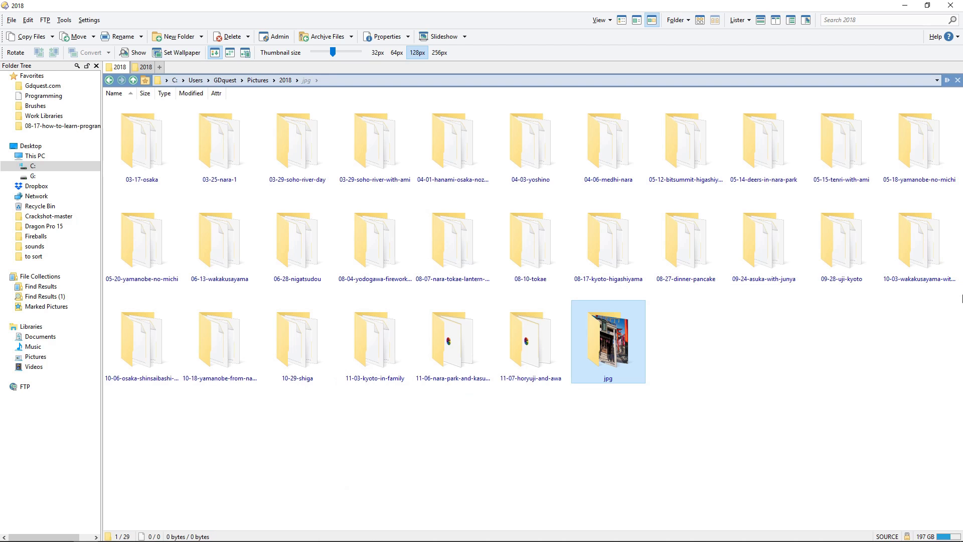
- Switch to Videos 2018 and open the 11-06-nara-park-and-kasuga-taisha clips folder
key("alt+Left")
key("Right")
key("Left")
key("Left")
key("Right")
key("Left")
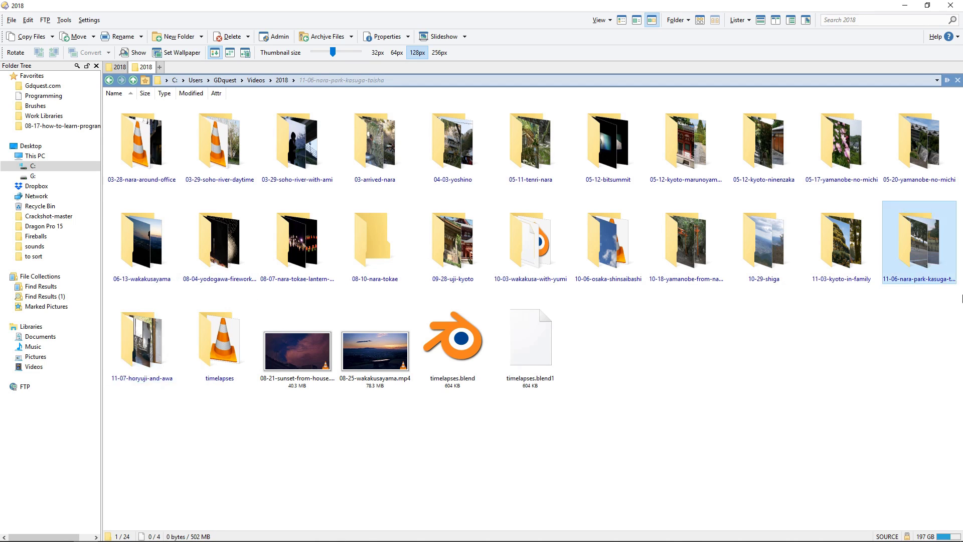
key("Return")
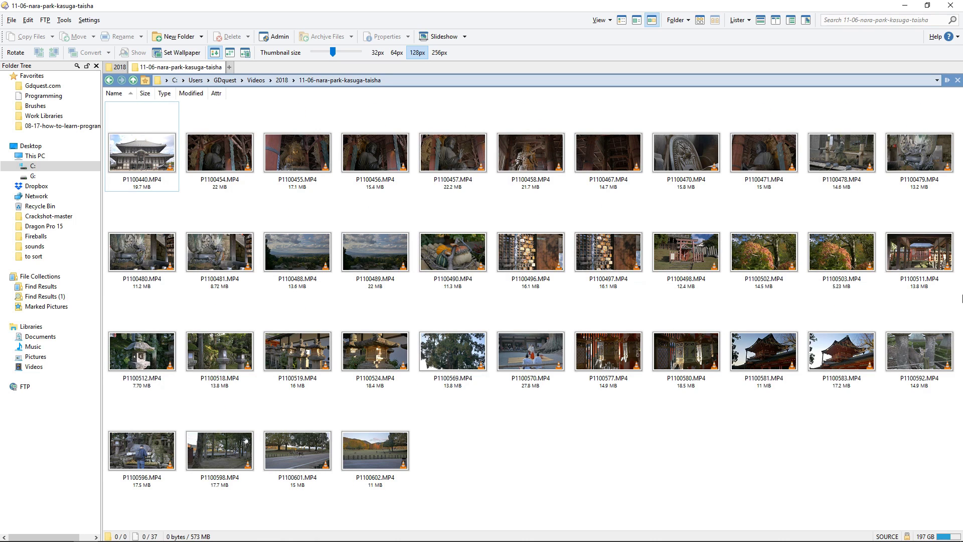
key("Down")
key("Right")
key("Right")
key("Right")
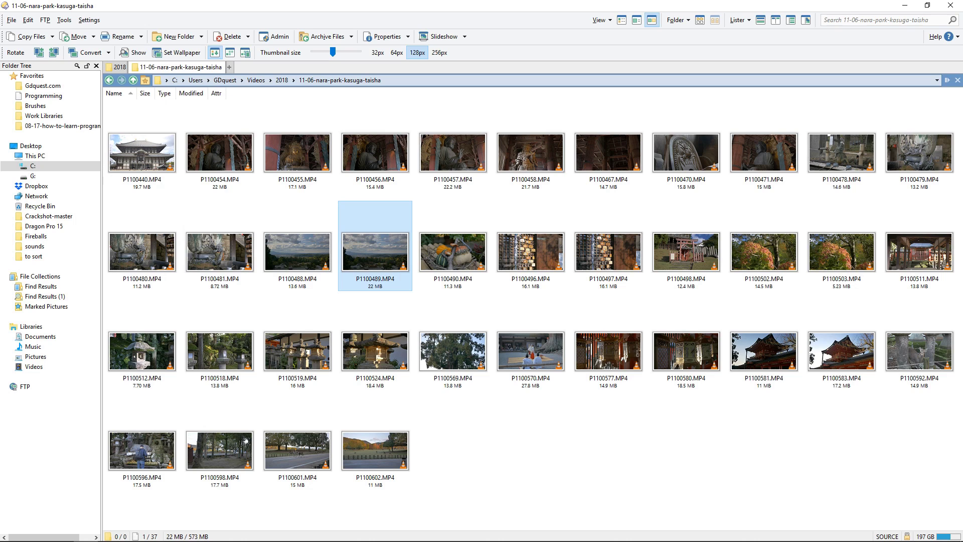
- Select all 37 clips with the *.mp4 pattern, deselect them, and return to digiKam
key("asterisk")
type(".mp4")
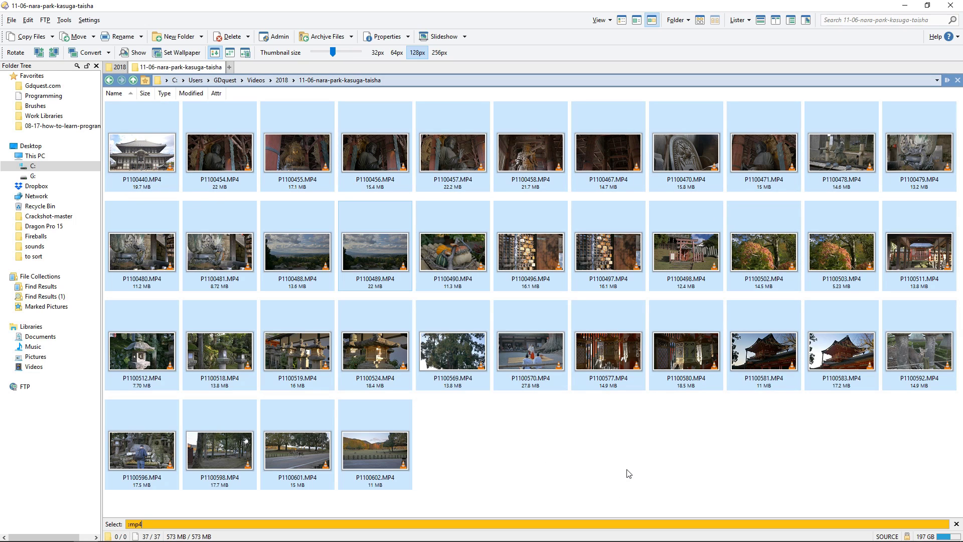
left_click(608, 474)
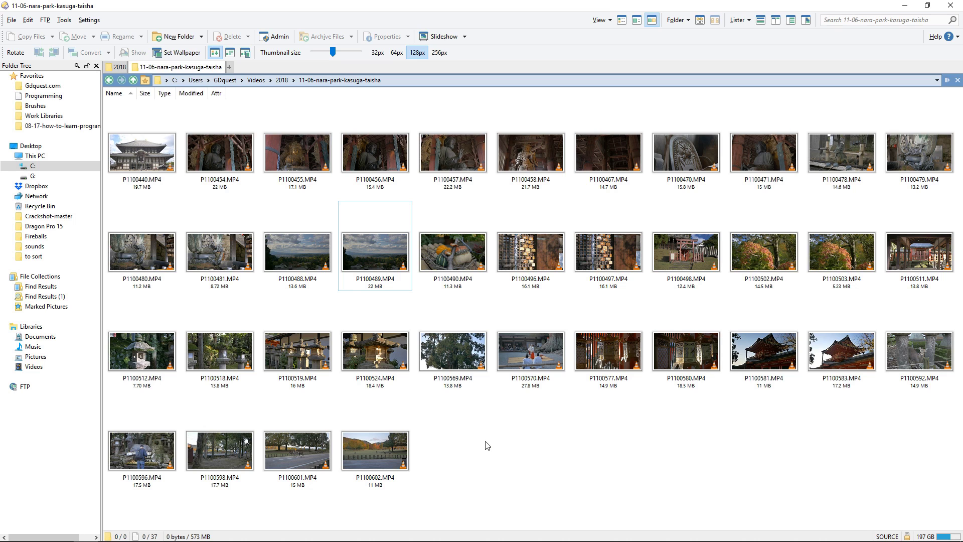
key("alt+Tab")
key("alt+Tab")
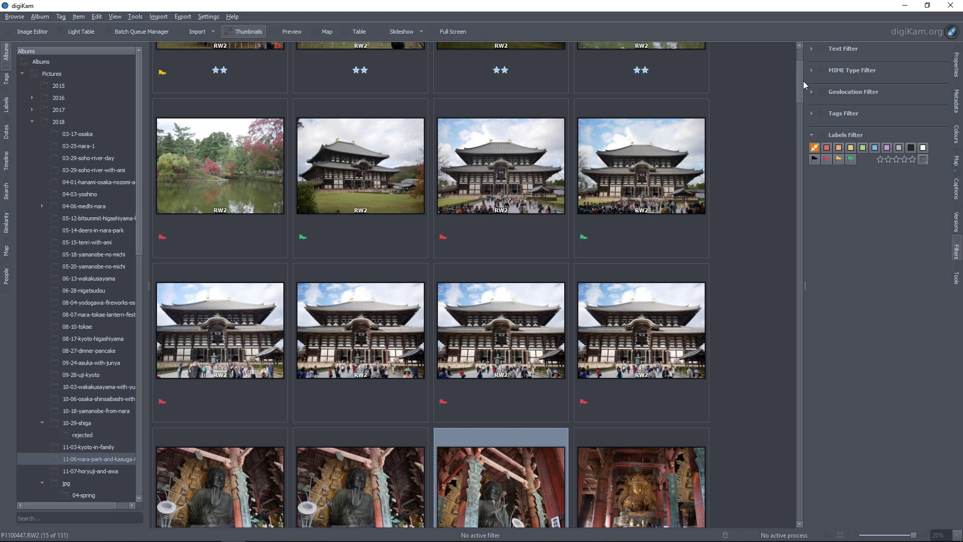
- Pick the 11-06 Nara park album and apply the no-pick flag filter, 123 of 131 items
scroll(802, 89, "up", 3)
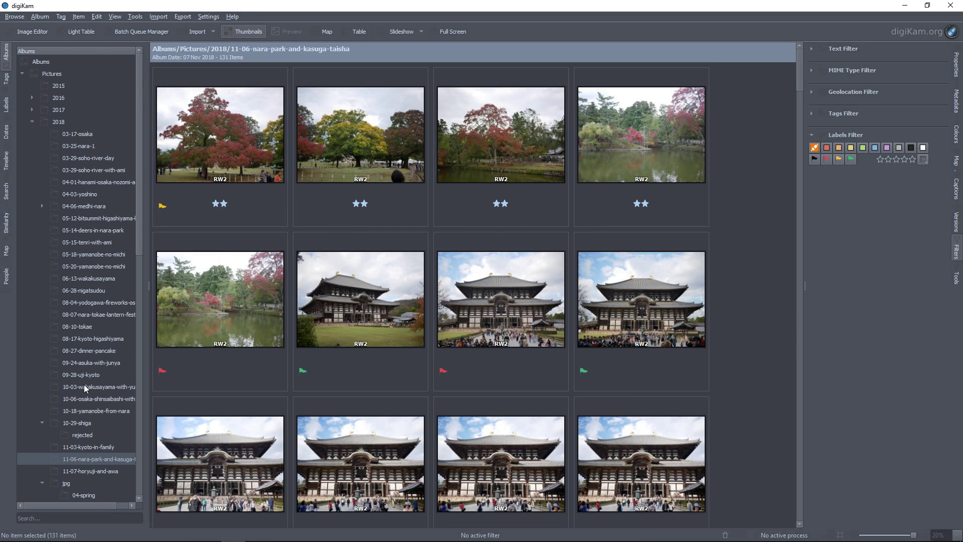
left_click(84, 470)
left_click(86, 459)
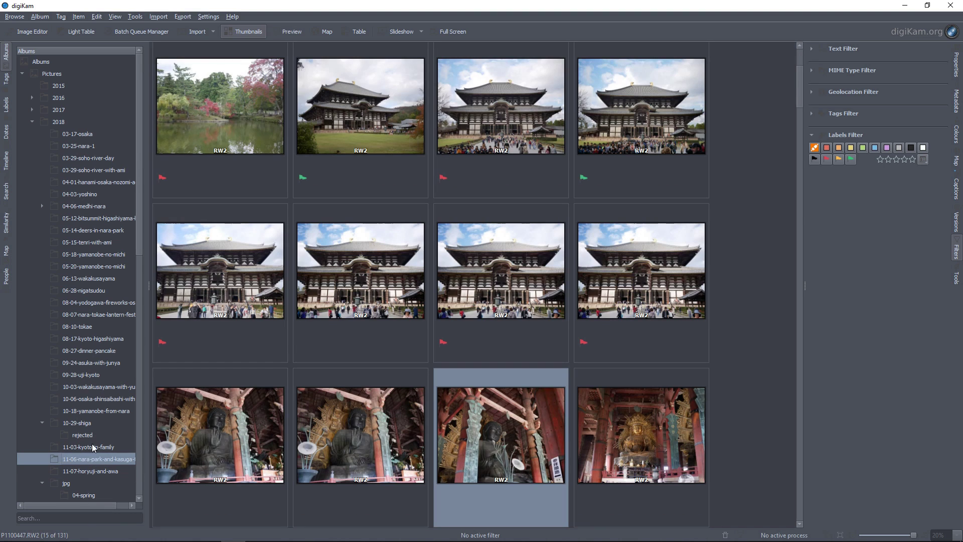
left_click(91, 447)
left_click(90, 460)
left_click(88, 472)
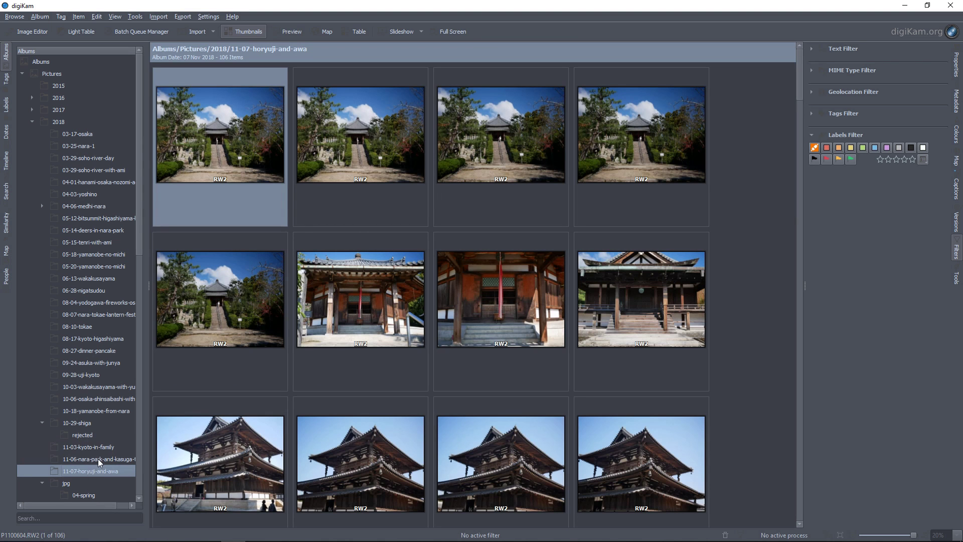
left_click(99, 460)
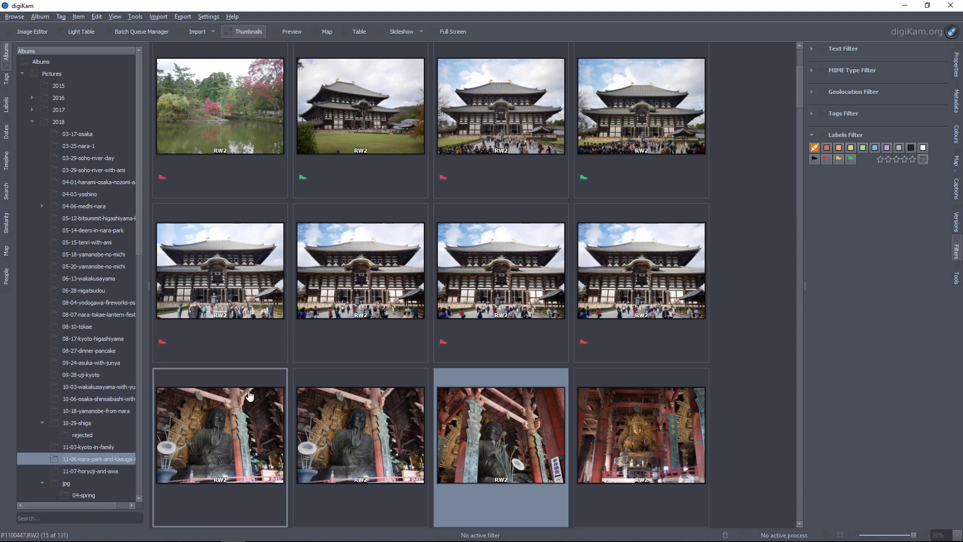
left_click(793, 170)
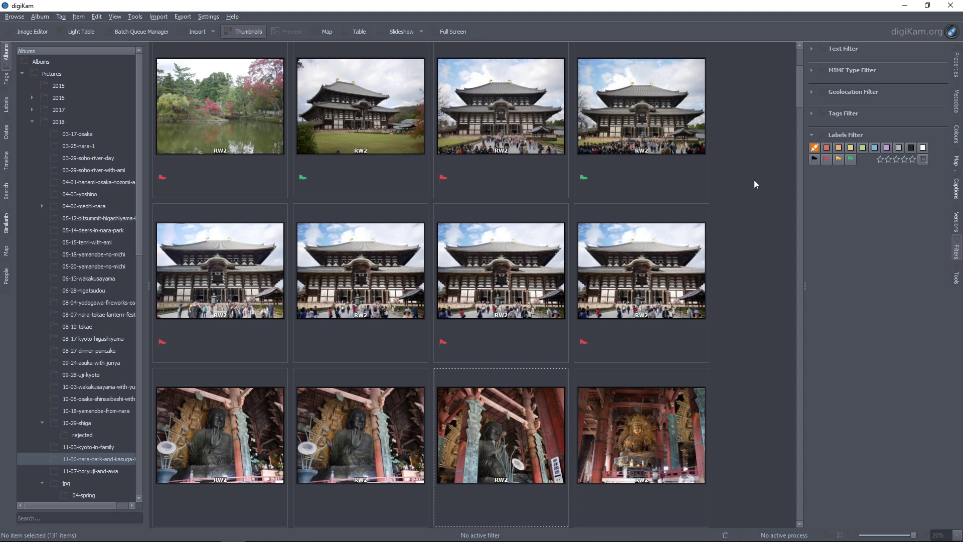
left_click(815, 163)
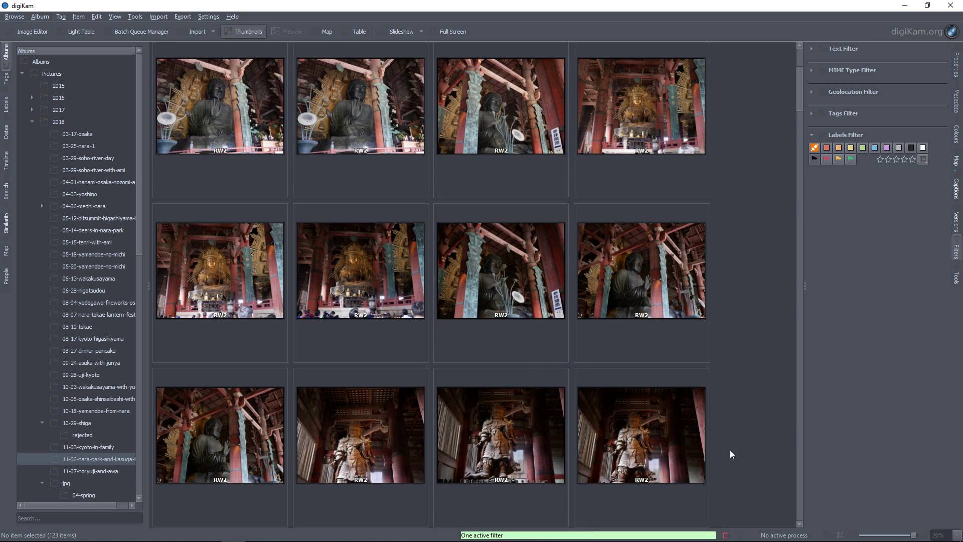
- Select the seated Buddha shot P1100445 at the grid top and open it in preview
scroll(221, 151, "up", 3)
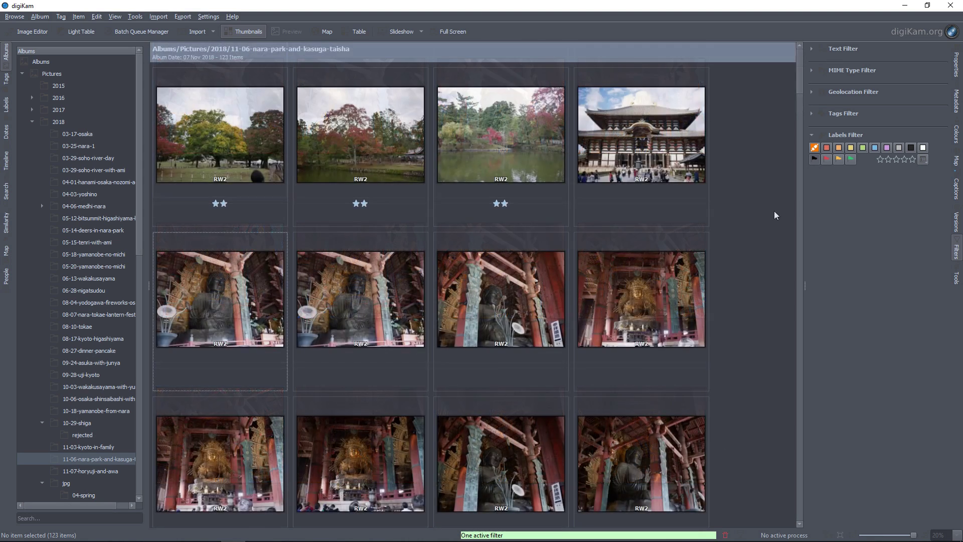
left_click(250, 288)
left_click(361, 301)
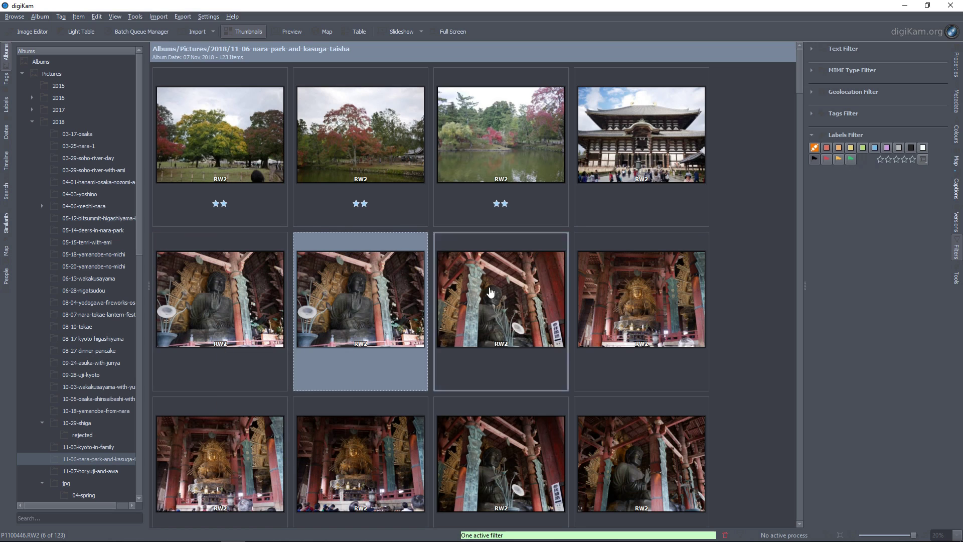
mouse_move(220, 317)
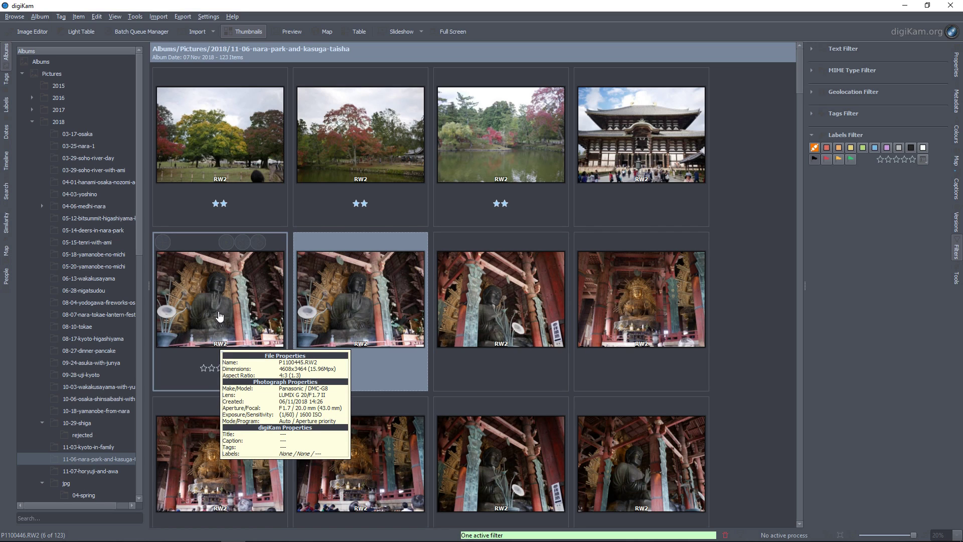
double_click(219, 316)
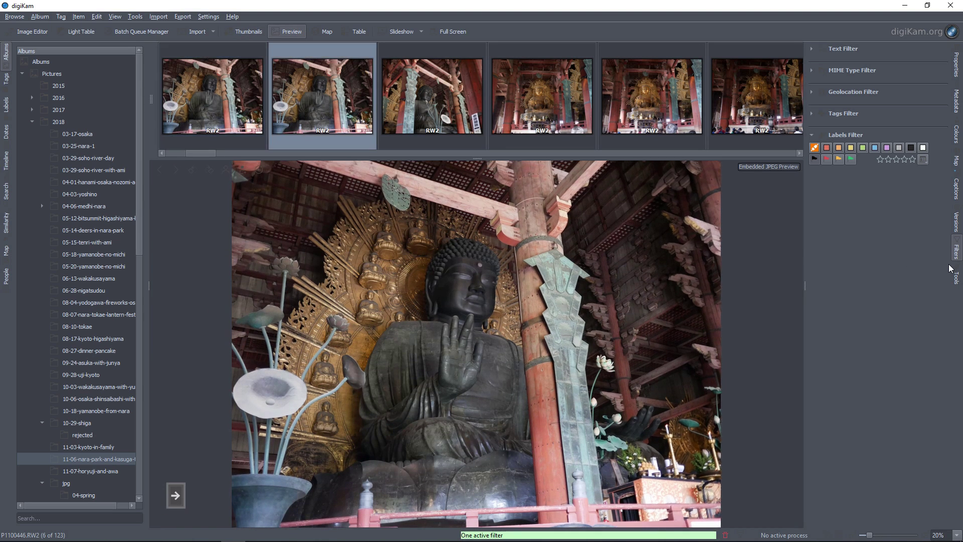
- Reopen P1100445 in the single-image preview and switch it to full screen
key("Escape")
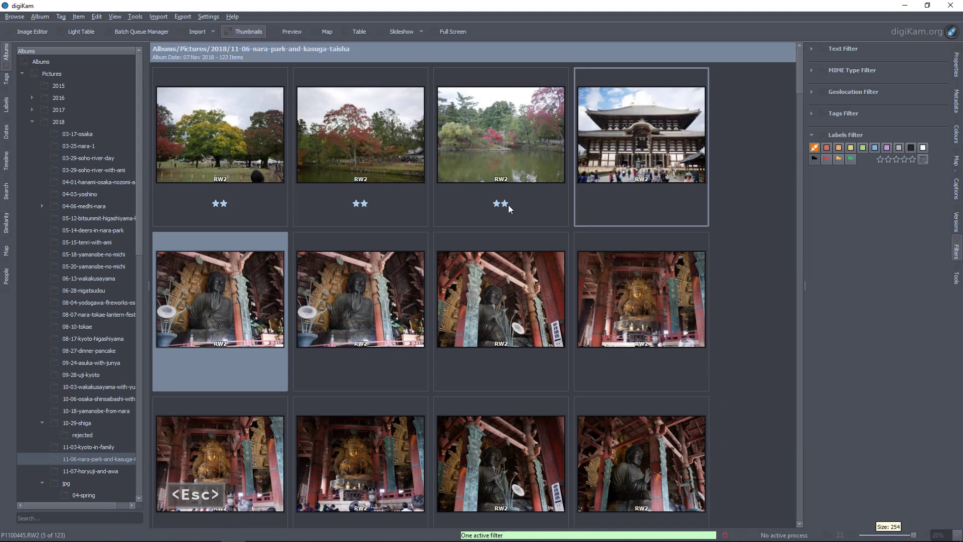
double_click(268, 297)
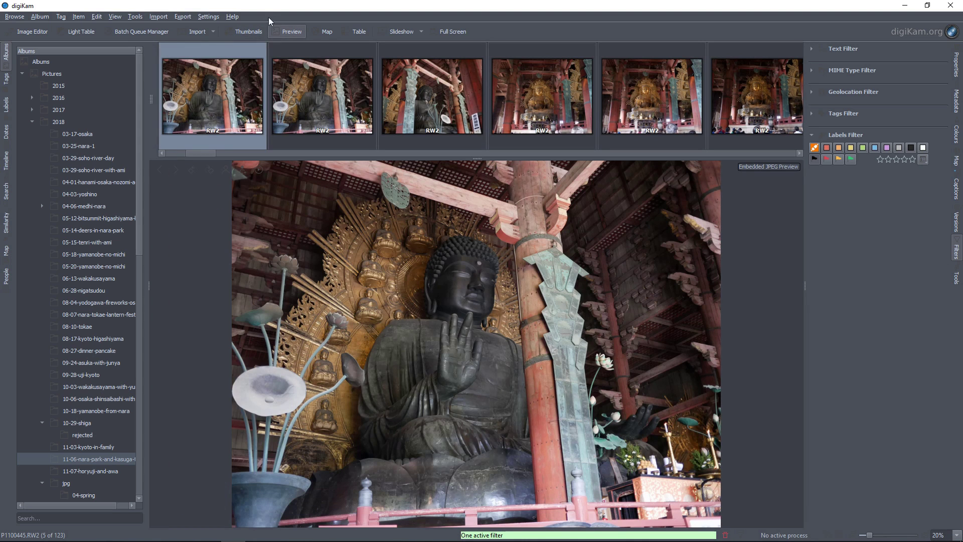
left_click(453, 31)
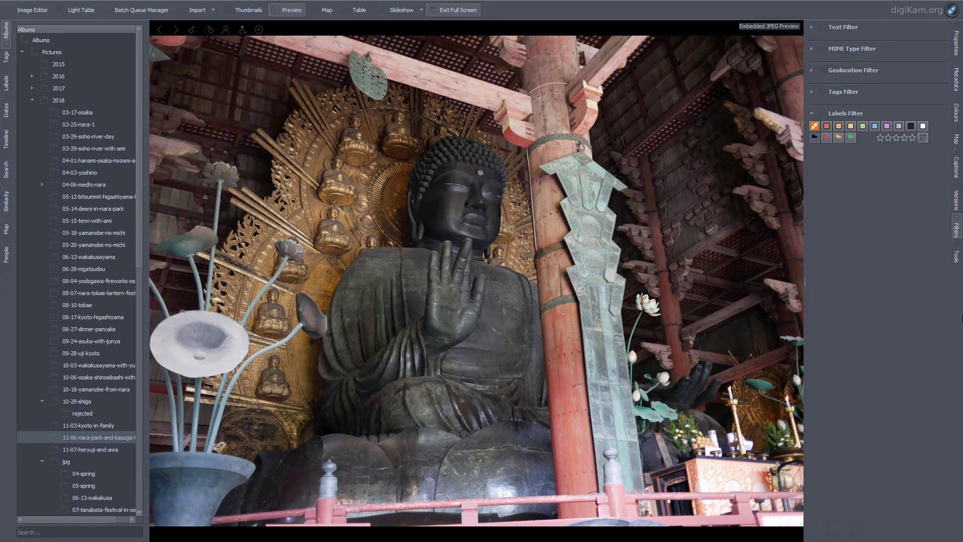
- Step through the Buddha burst shots, flag one Rejected, and return to the grid
key("space")
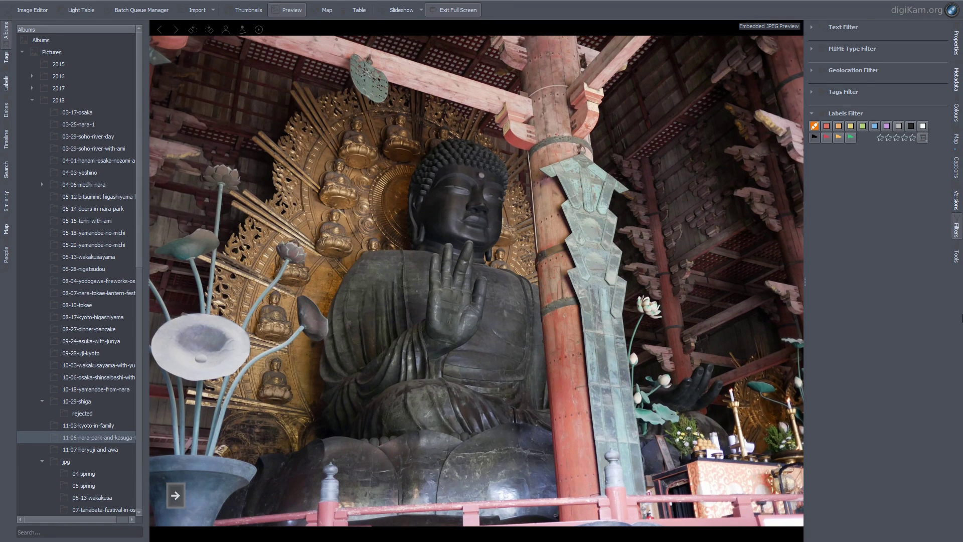
key("space")
key("space")
key("space")
key("space")
key("space")
key("space")
key("BackSpace")
key("space")
key("BackSpace")
key("space")
key("alt+1")
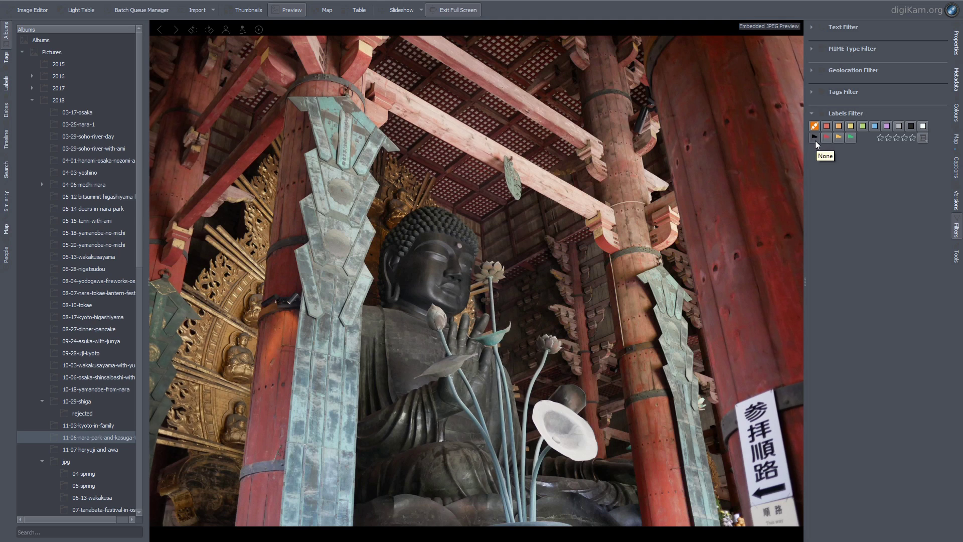
key("Escape")
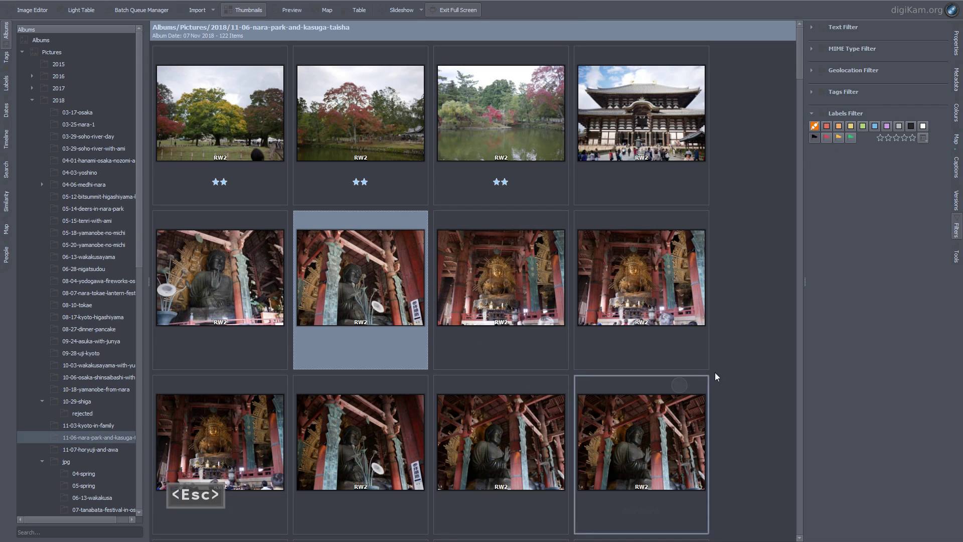
- Show all 131 album photos again and open the golden Buddha shot in preview
left_click(815, 140)
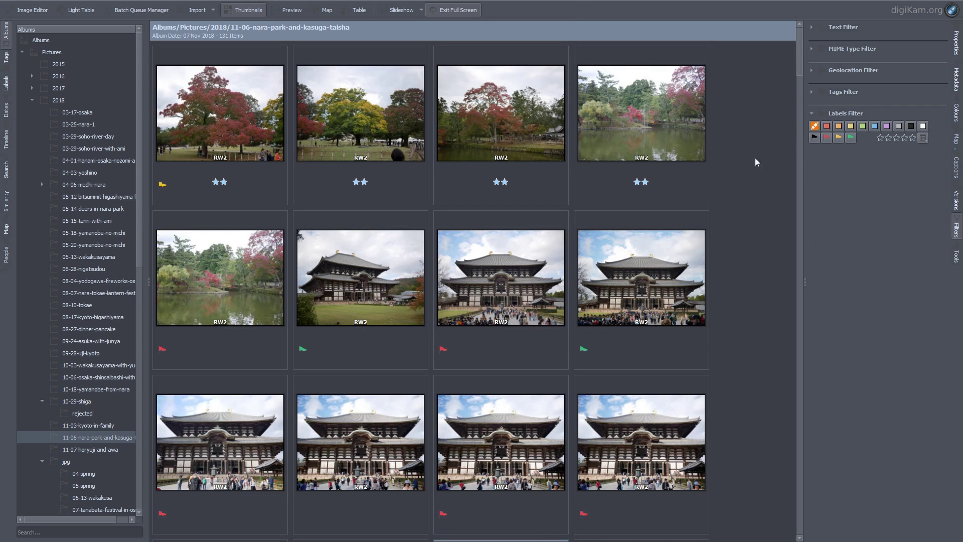
left_click_drag(798, 58, 802, 87)
left_click(330, 321)
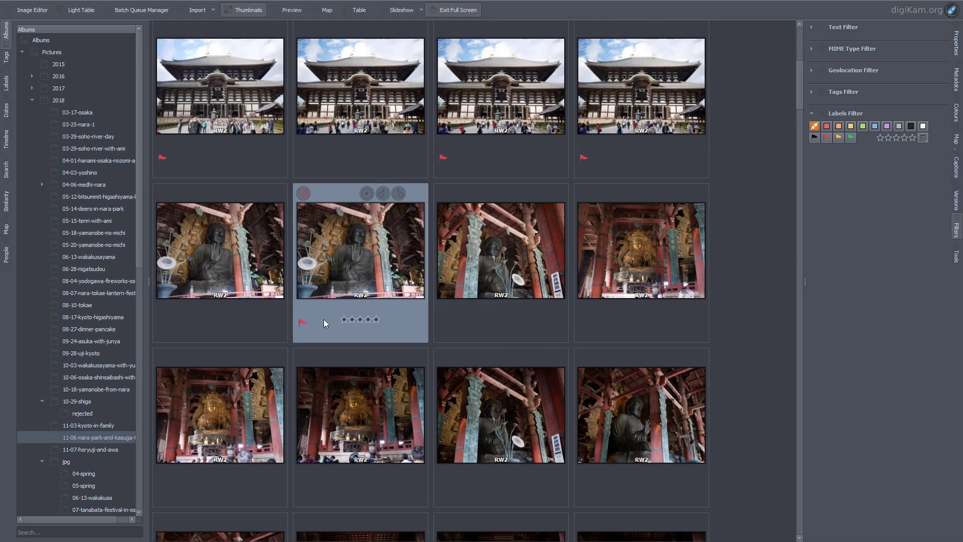
double_click(624, 334)
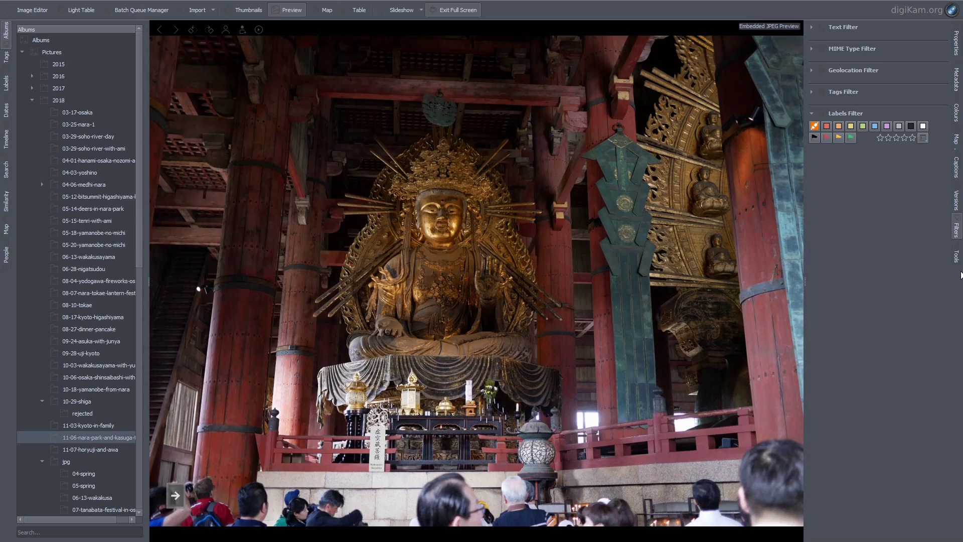
- Compare the neighbouring golden Buddha shots, then close the preview
key("Right")
key("Right")
key("Left")
key("Left")
key("Right")
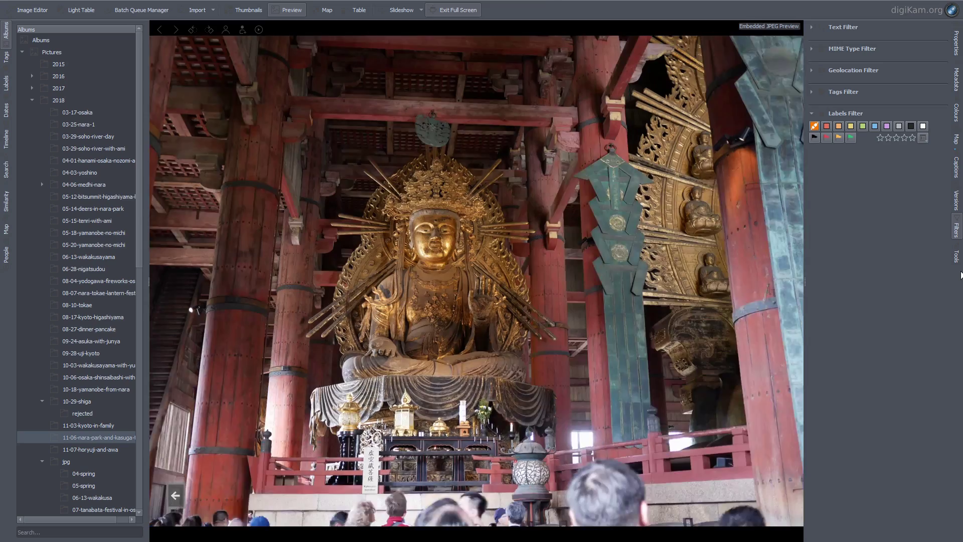
key("Right")
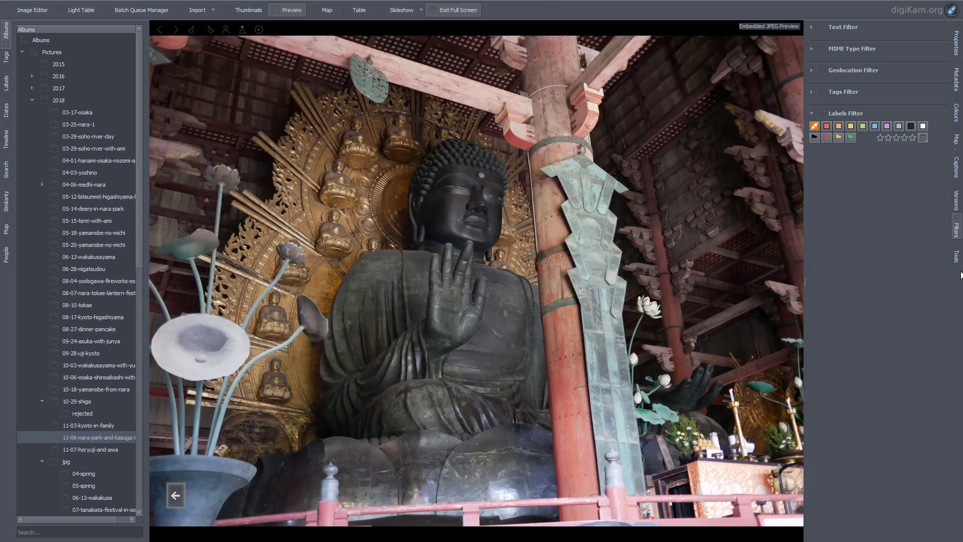
key("Left")
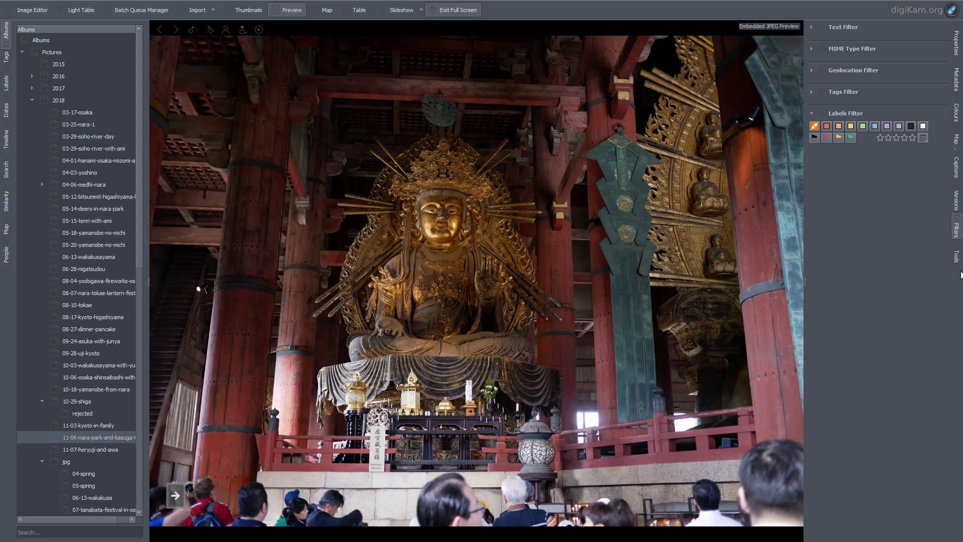
key("Left")
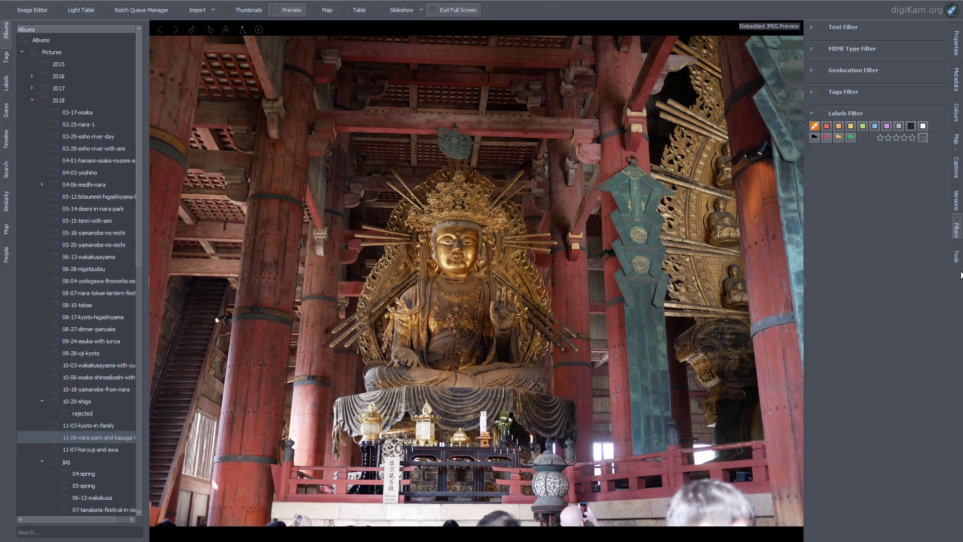
key("Right")
key("Left")
key("Escape")
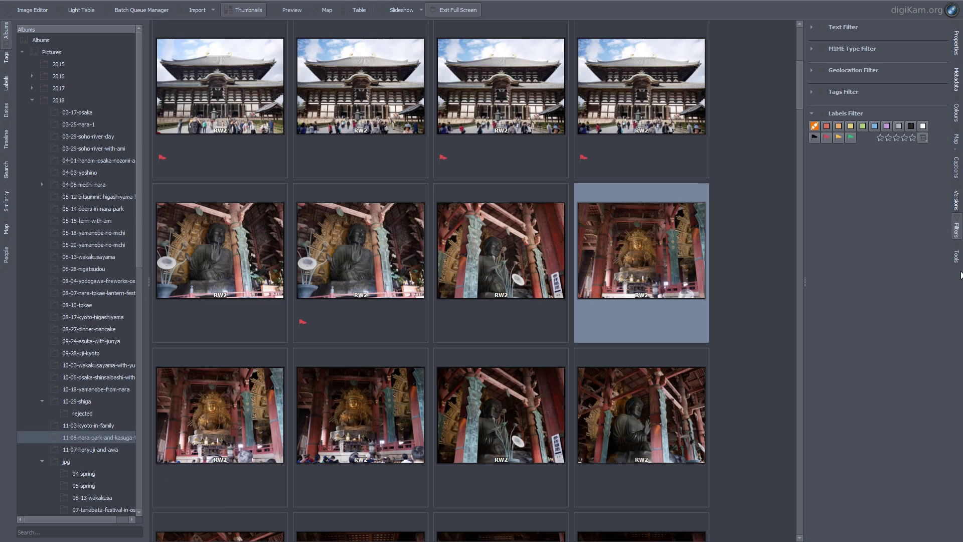
- Exit full screen and open the current golden Buddha photo in Preview
key("Right")
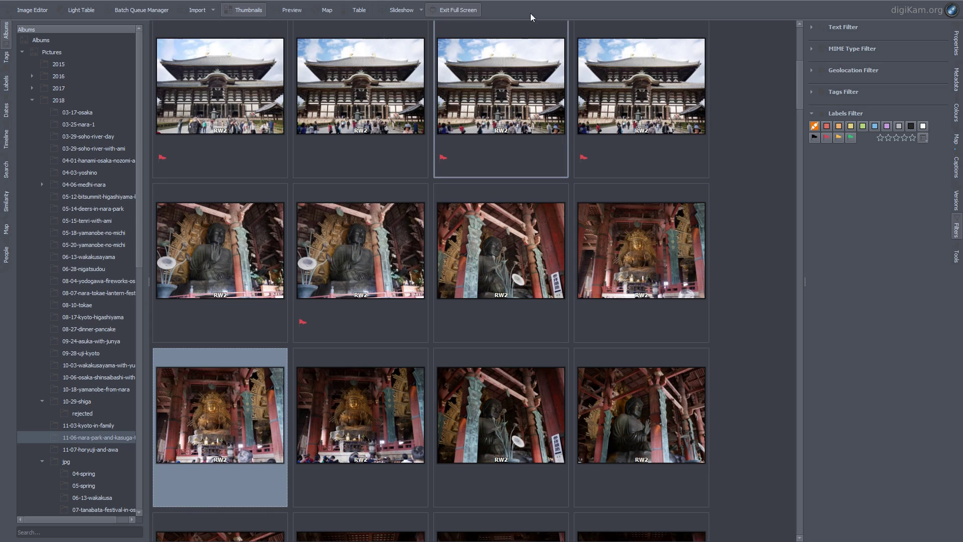
left_click(452, 11)
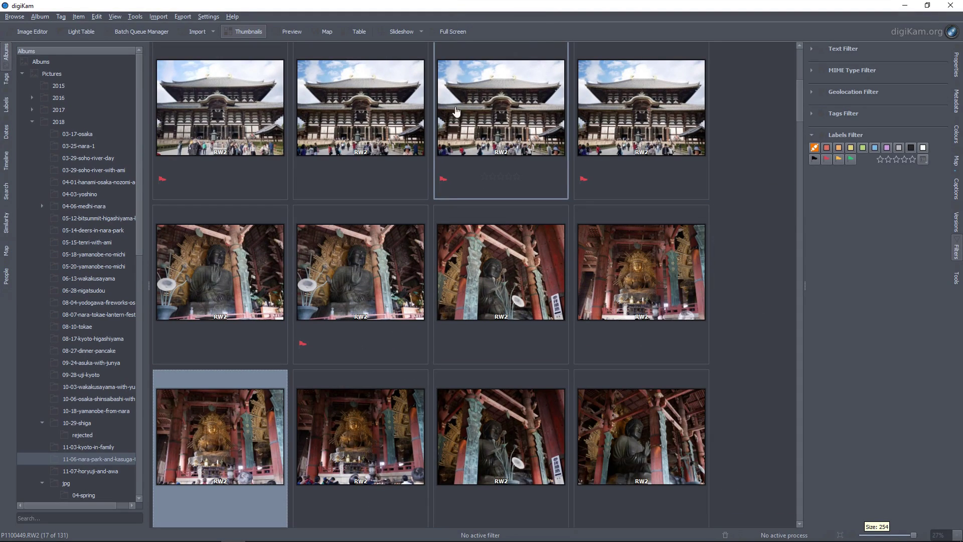
left_click(287, 31)
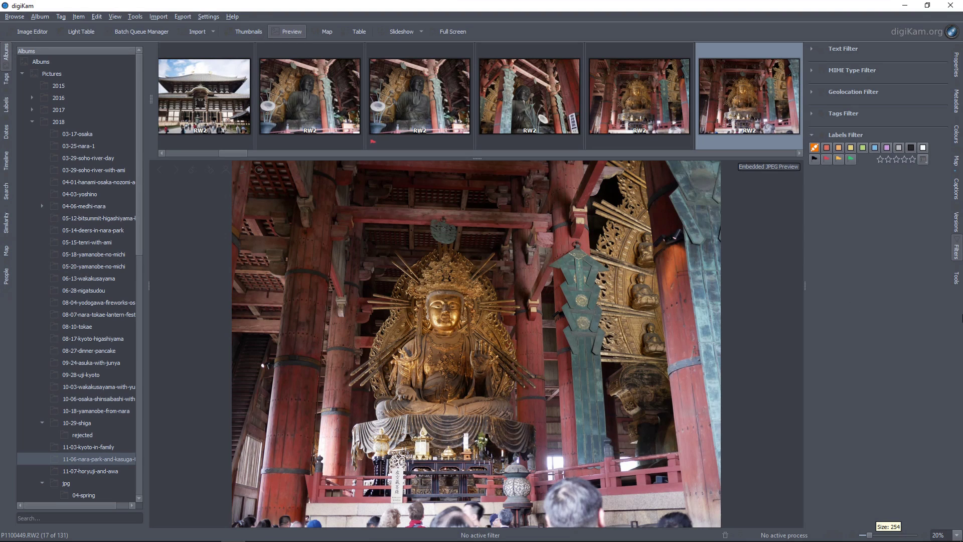
- Browse back and forth through the nearby hall shots, moving past P1100448
key("Left")
key("Right")
key("Right")
key("Left")
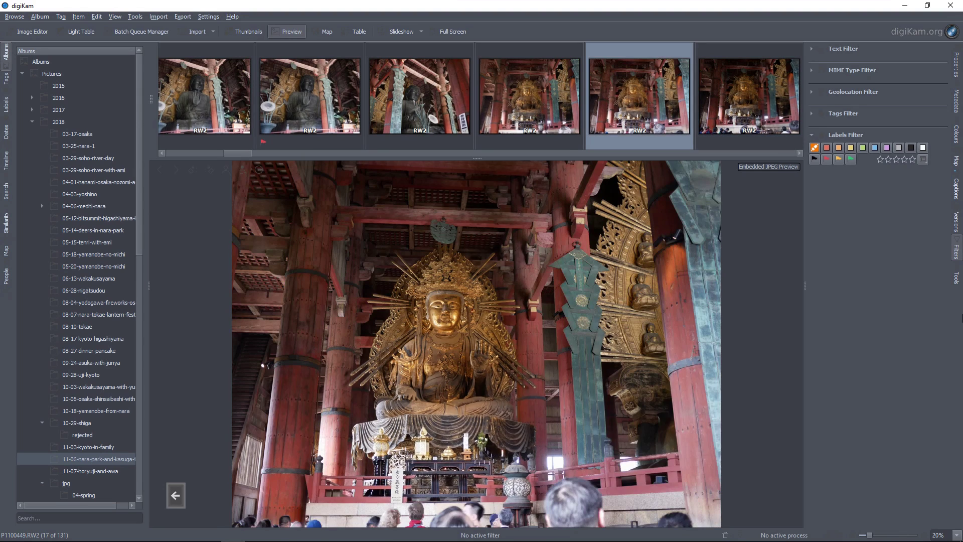
key("Left")
mouse_move(572, 86)
key("Right")
key("Left")
key("Right")
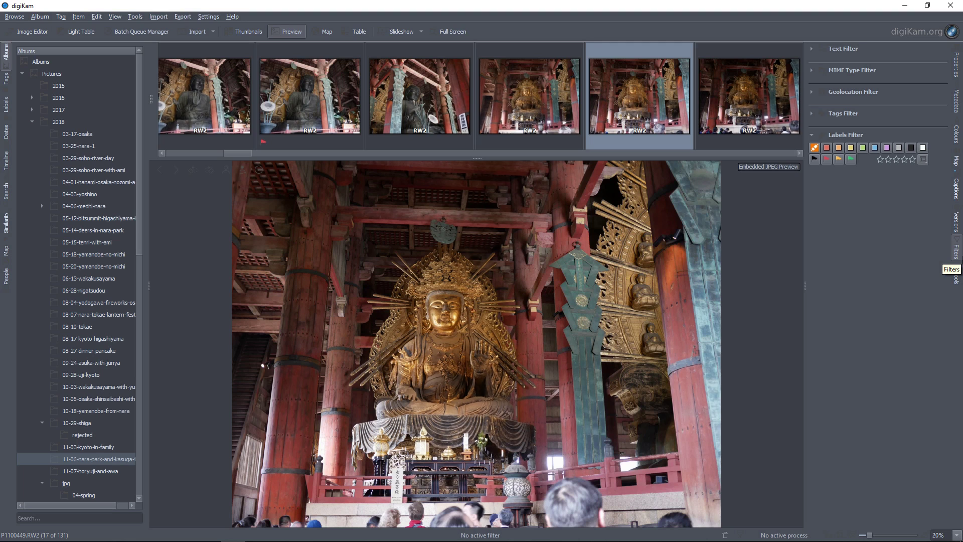
key("shift+Right")
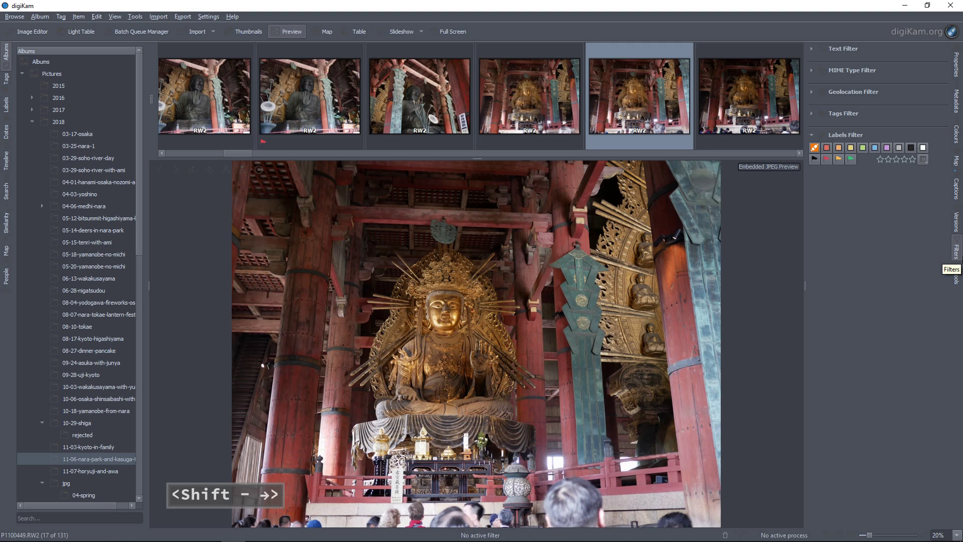
- Flag two golden Buddha shots Rejected and filter the album to its 8 rejected photos
left_click(751, 91, "shift")
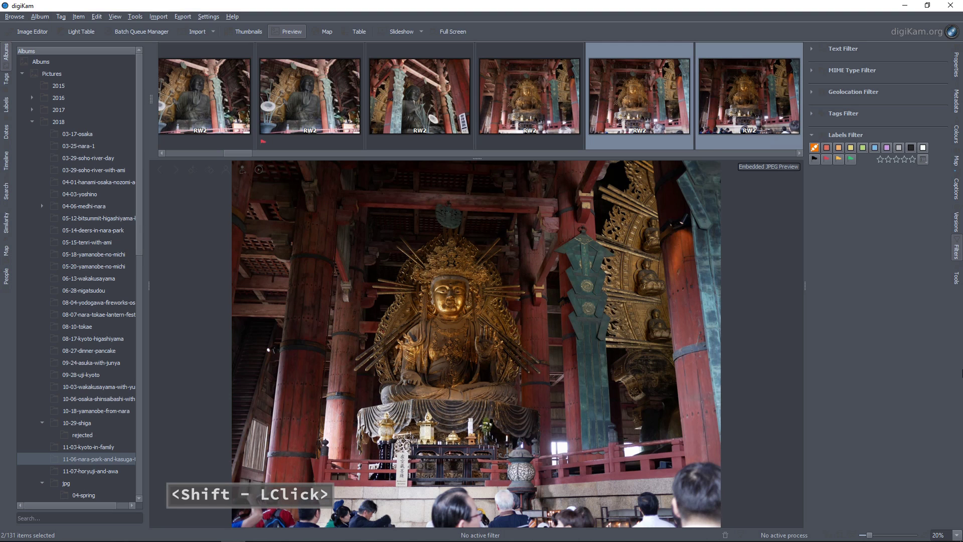
key("shift+Left")
key("shift+Left")
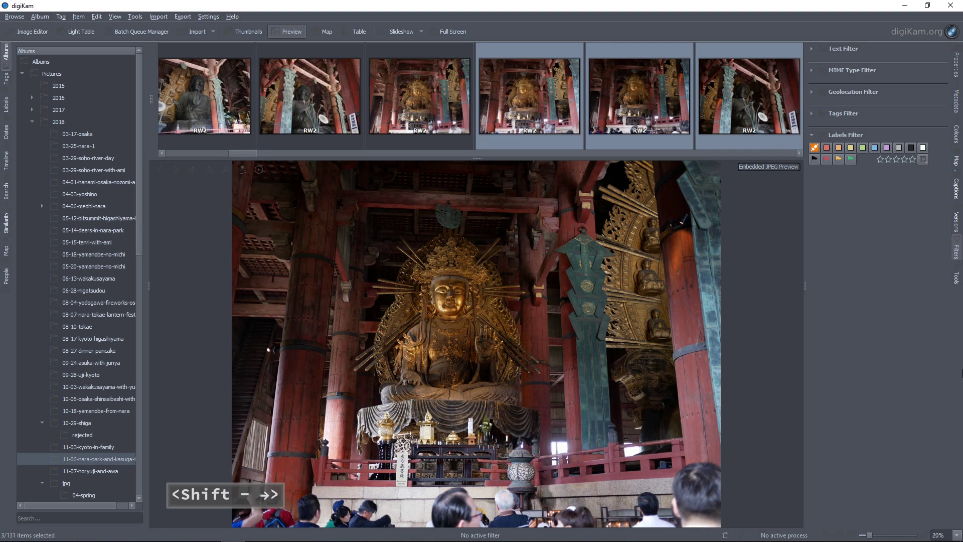
key("shift+Right")
key("shift+Right")
key("shift+Right")
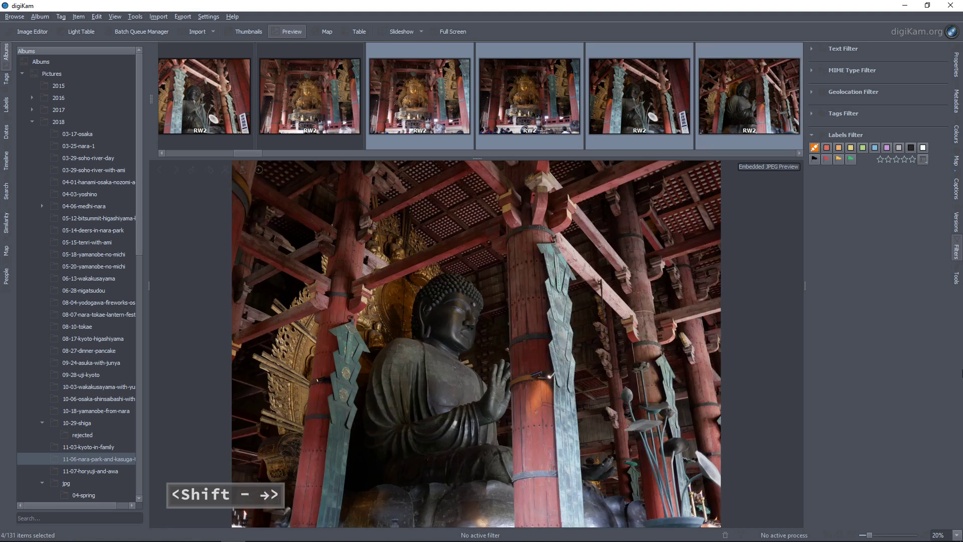
key("shift+Left")
key("shift+Left")
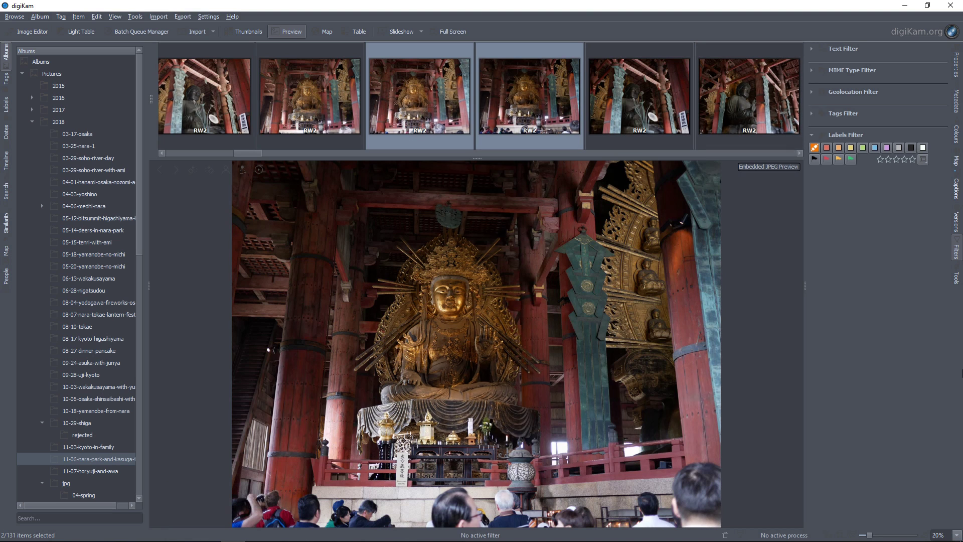
key("alt+1")
left_click(827, 160)
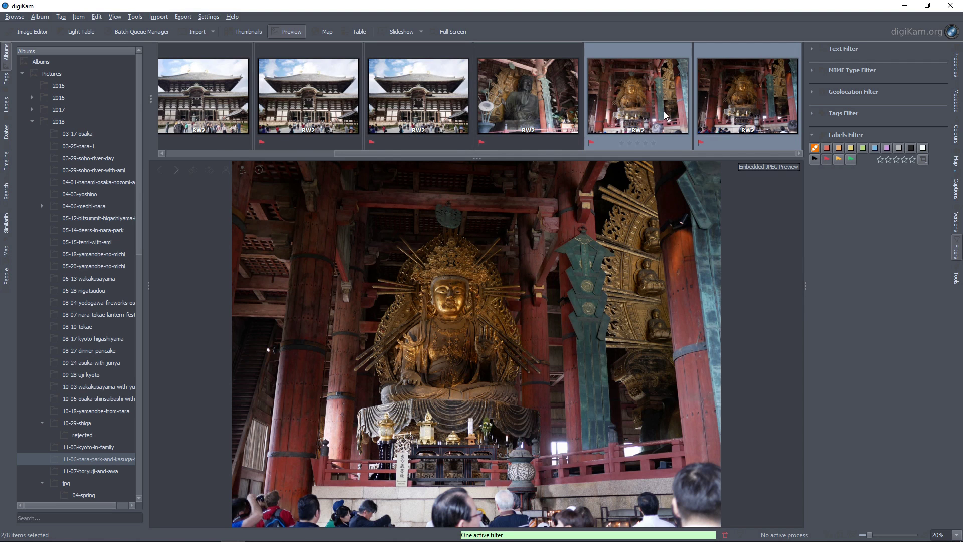
- Delete all eight rejected photos from the Nara park album, then clear the Rejected filter to show 123 items
key("Escape")
left_click(432, 467)
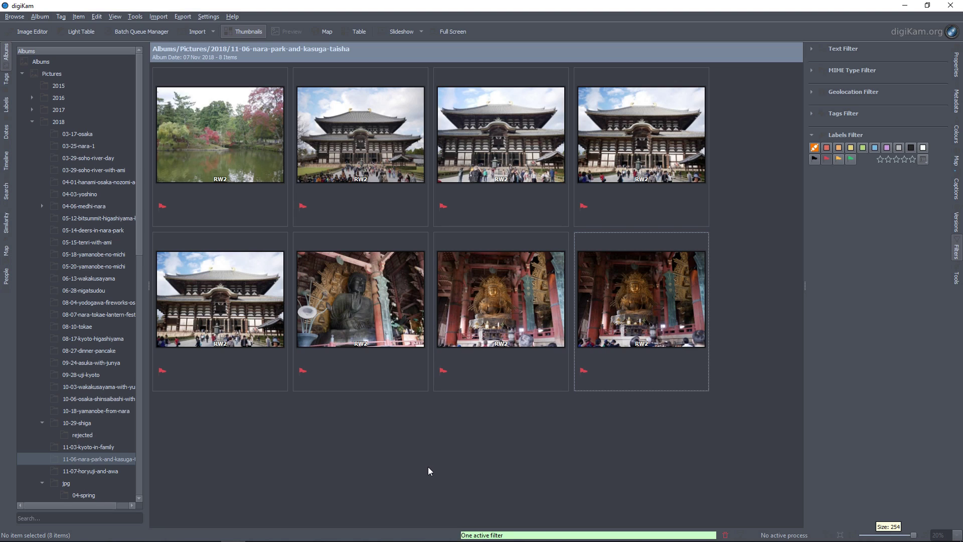
key("ctrl+a")
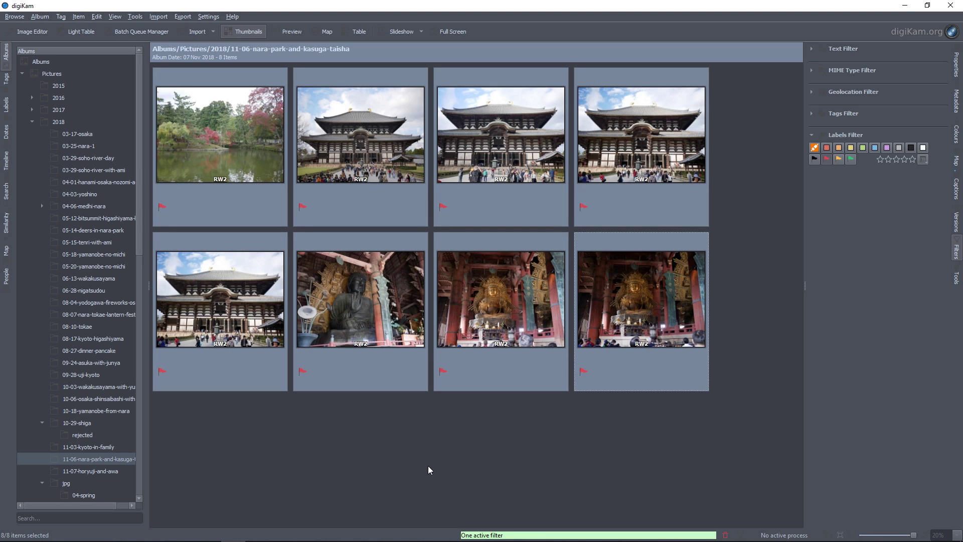
key("Delete")
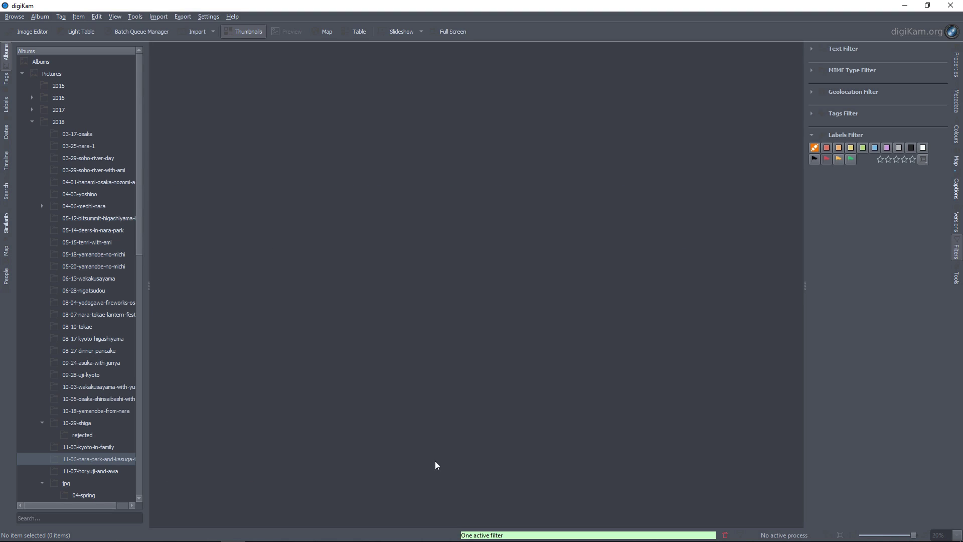
left_click(827, 160)
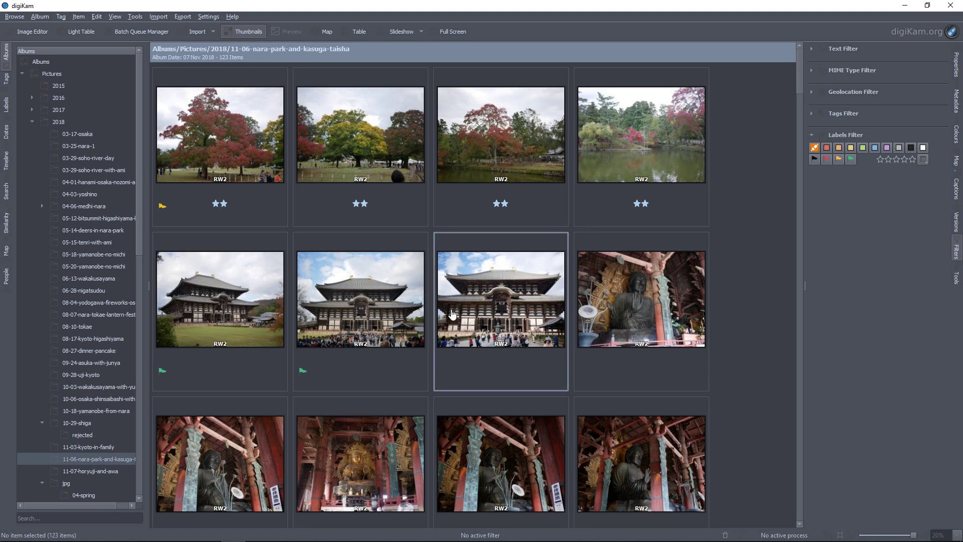
mouse_move(379, 308)
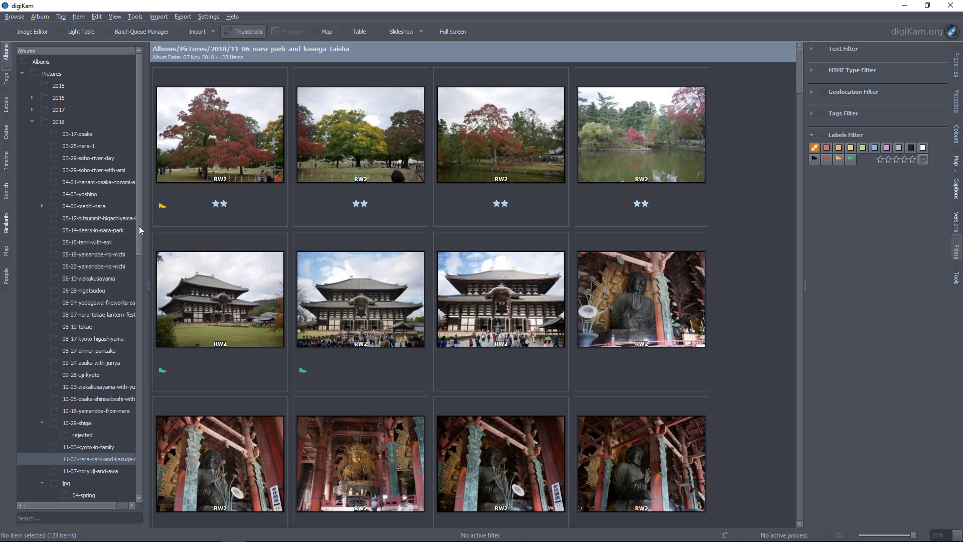
left_click_drag(140, 229, 128, 476)
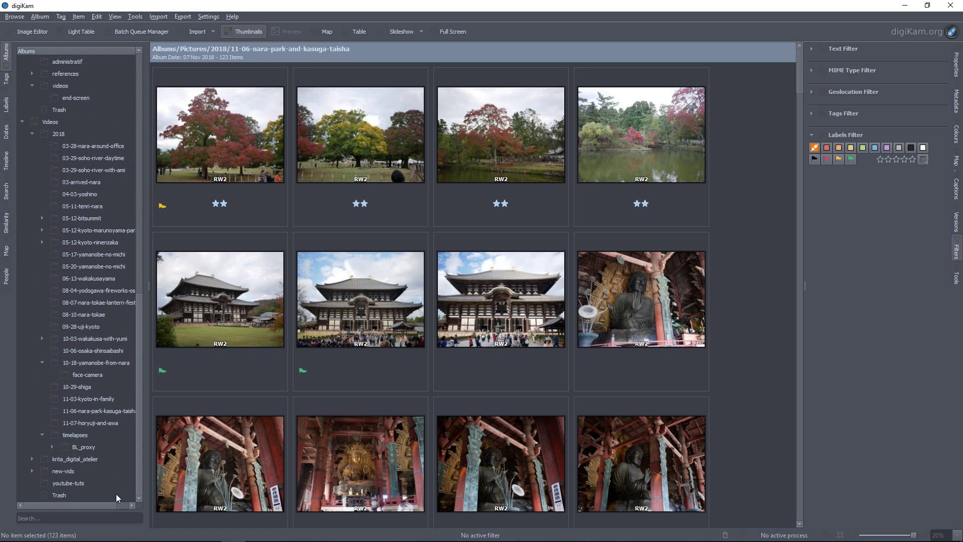
- Open the 11-06-nara-park-kasuga-taisha video album and preview its second clip
left_click(107, 410)
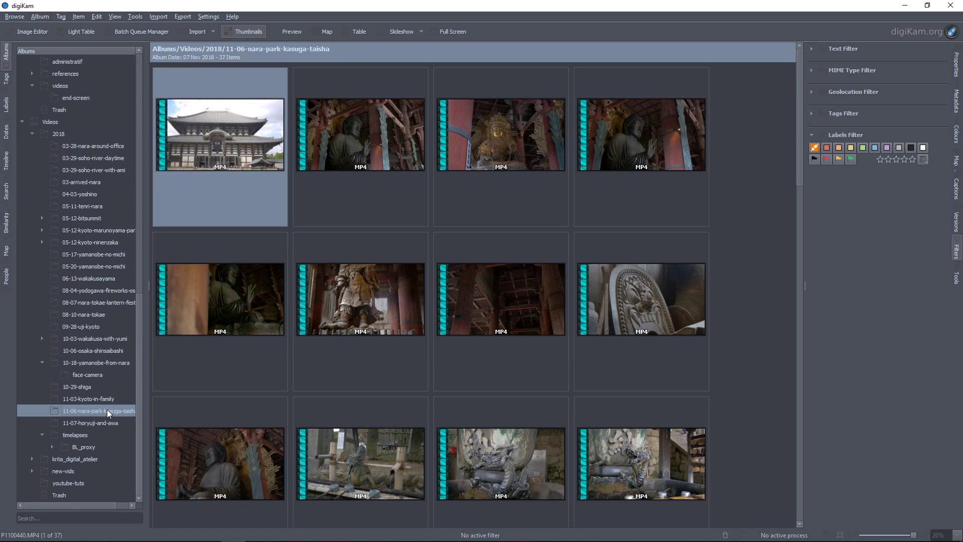
left_click(355, 144)
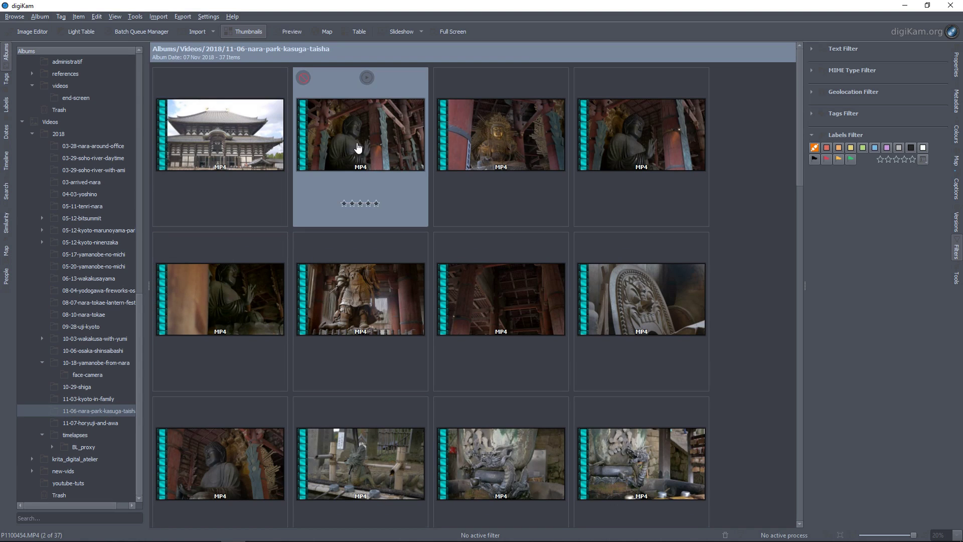
double_click(355, 144)
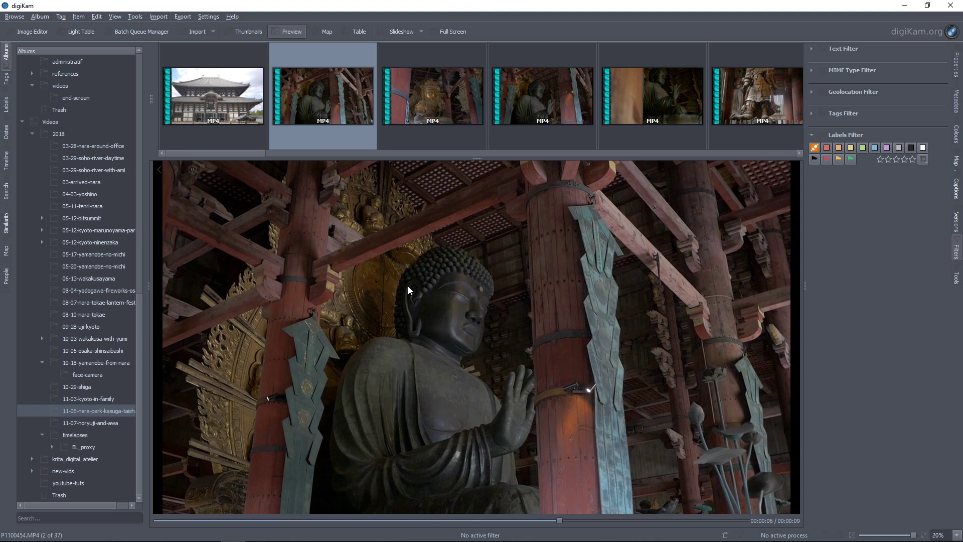
key("Escape")
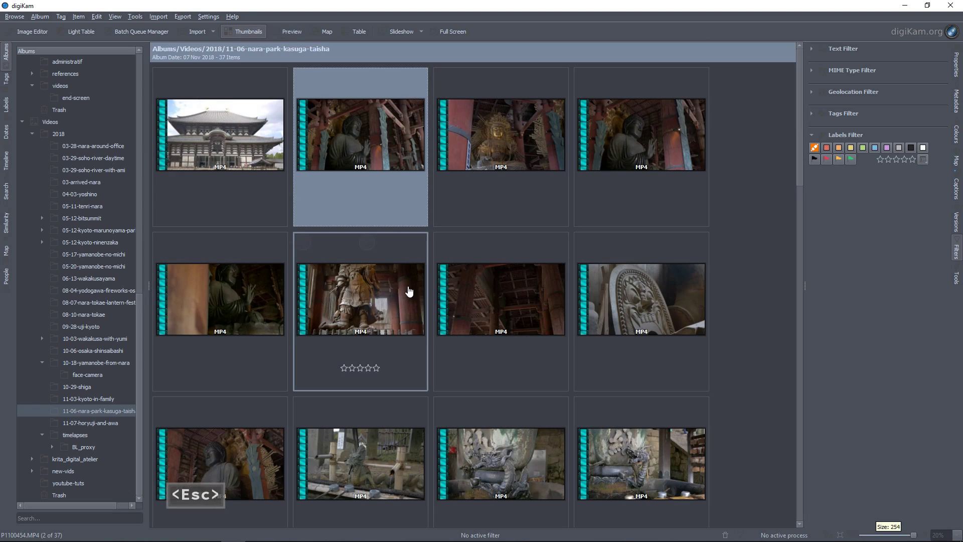
- Preview the fourth clip, P1100456.MP4
mouse_move(549, 309)
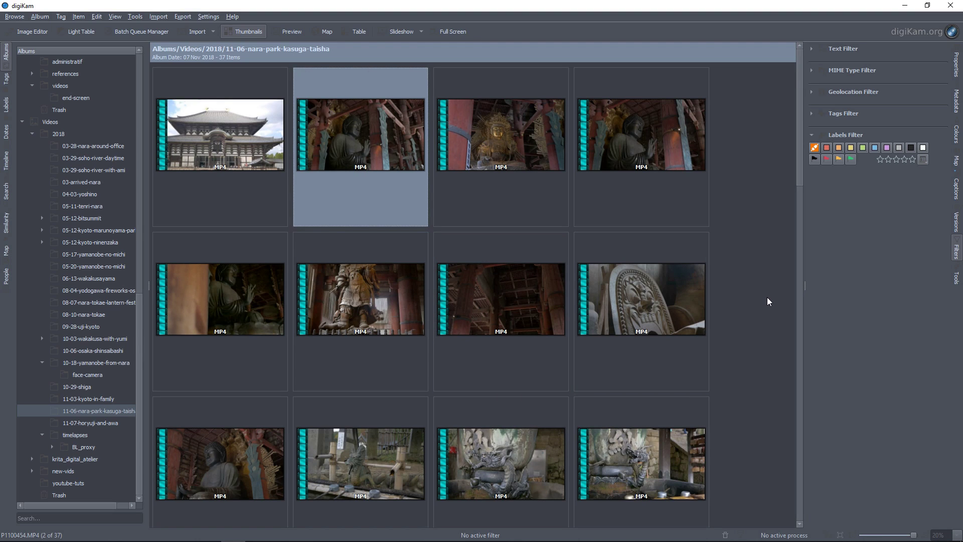
mouse_move(361, 171)
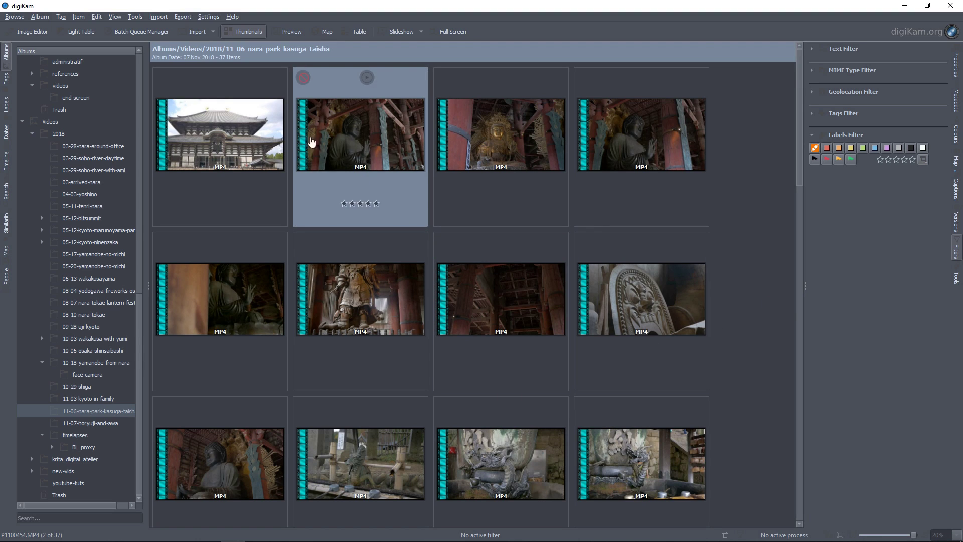
mouse_move(258, 139)
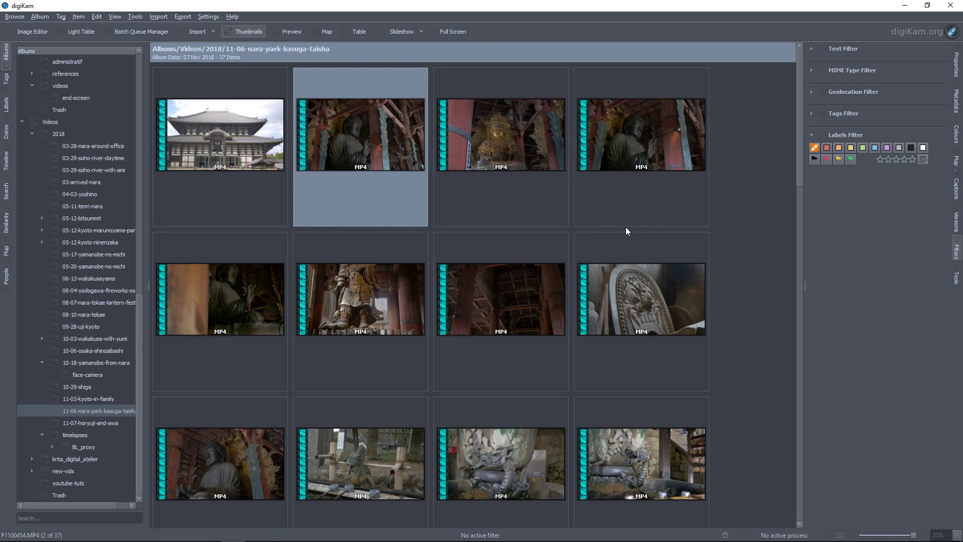
mouse_move(482, 162)
double_click(641, 107)
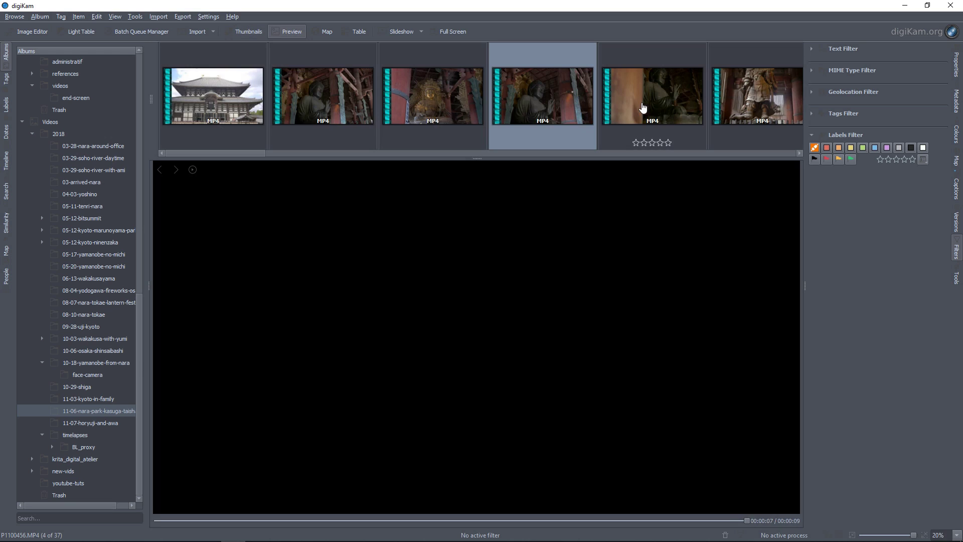
- Review clips P1100454, P1100456, P1100457, P1100458 and P1100467 in the filmstrip preview
left_click(330, 101)
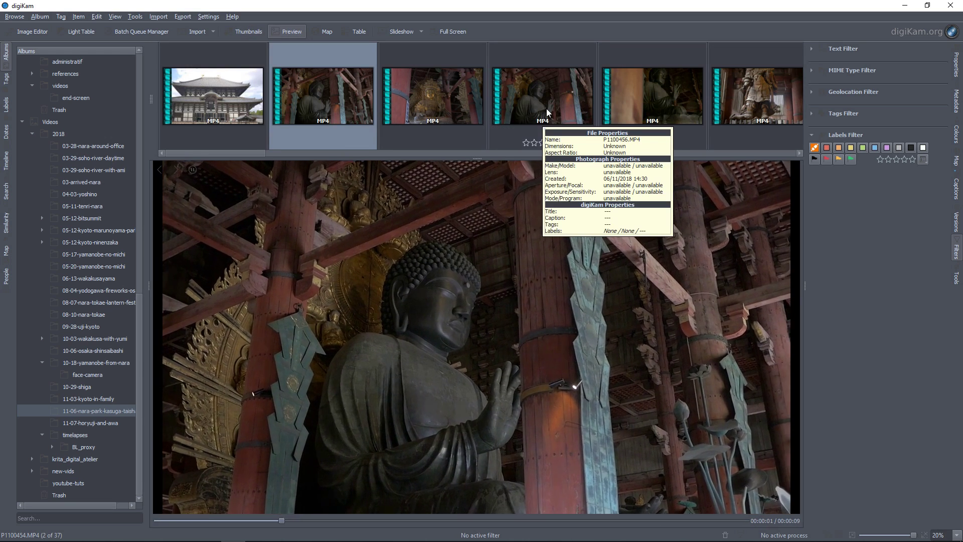
left_click(547, 109)
mouse_move(544, 108)
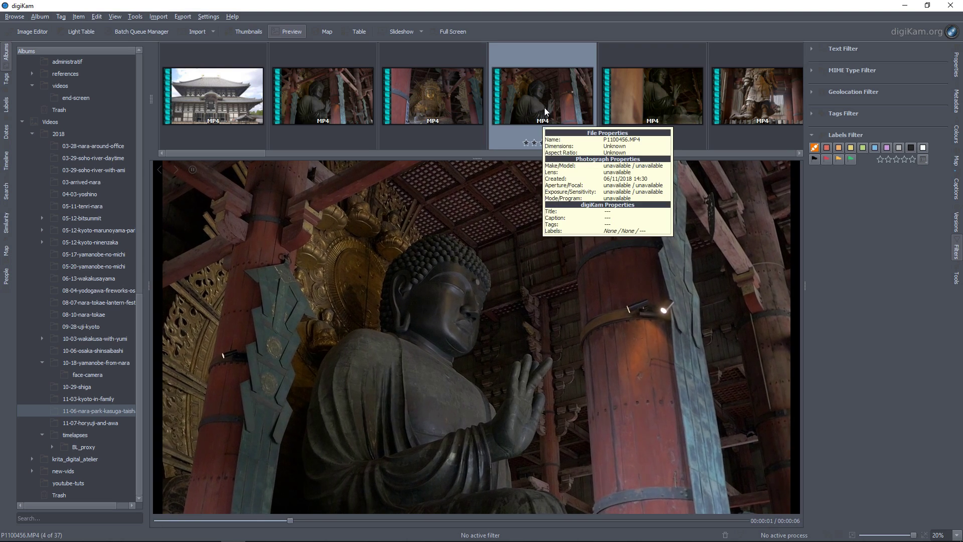
left_click(639, 100)
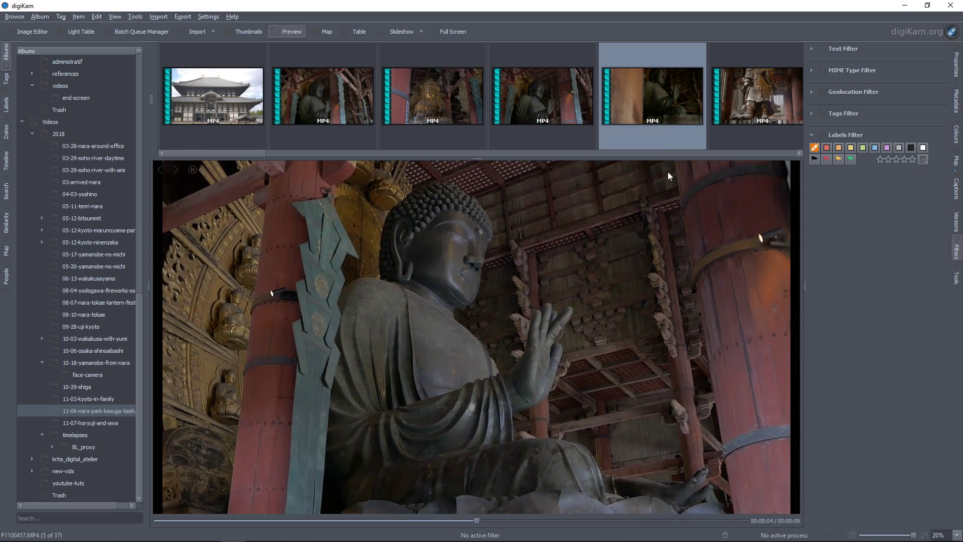
left_click(739, 116)
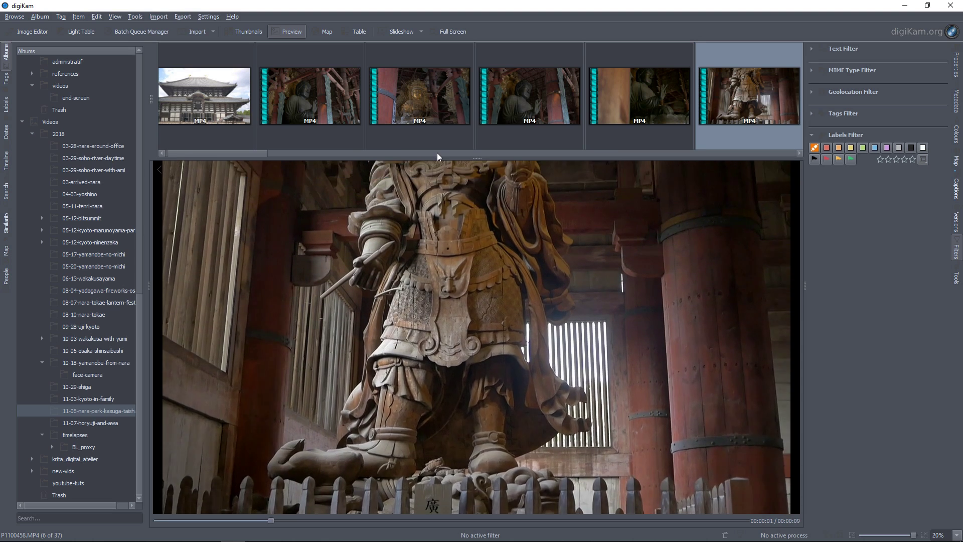
left_click(801, 154)
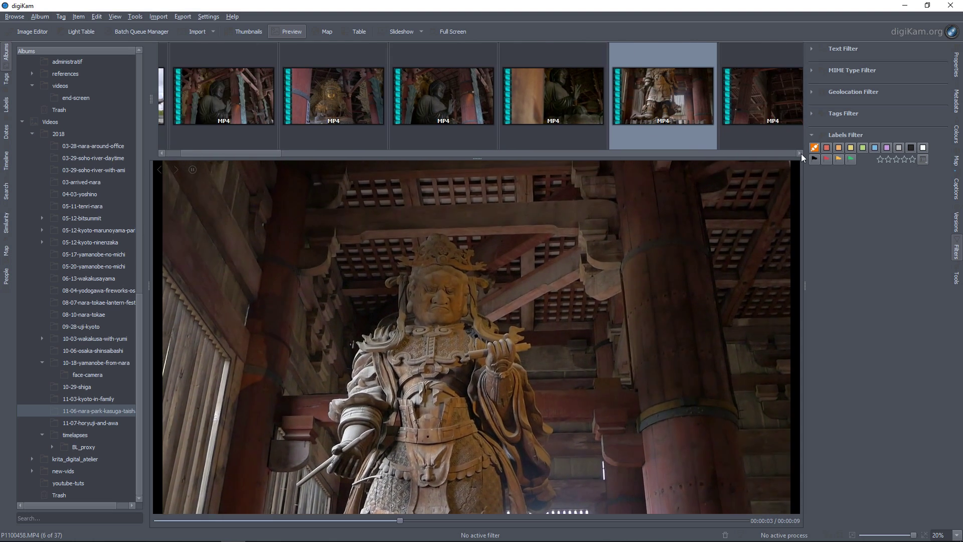
left_click(802, 153)
left_click(484, 96)
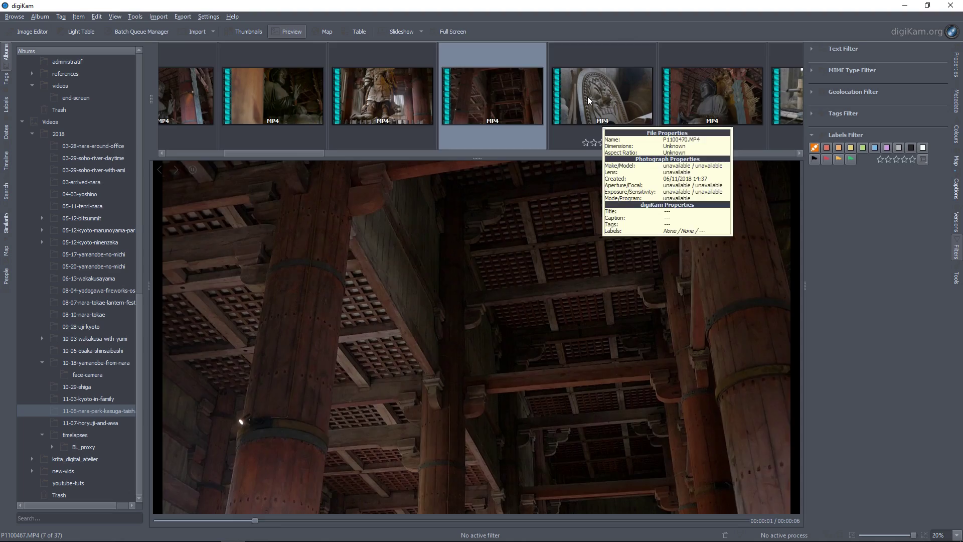
- Preview P1100480.MP4 and the next clip, then flag P1100480.MP4 as Rejected with Alt+1
scroll(588, 97, "down", 3)
left_click(688, 94)
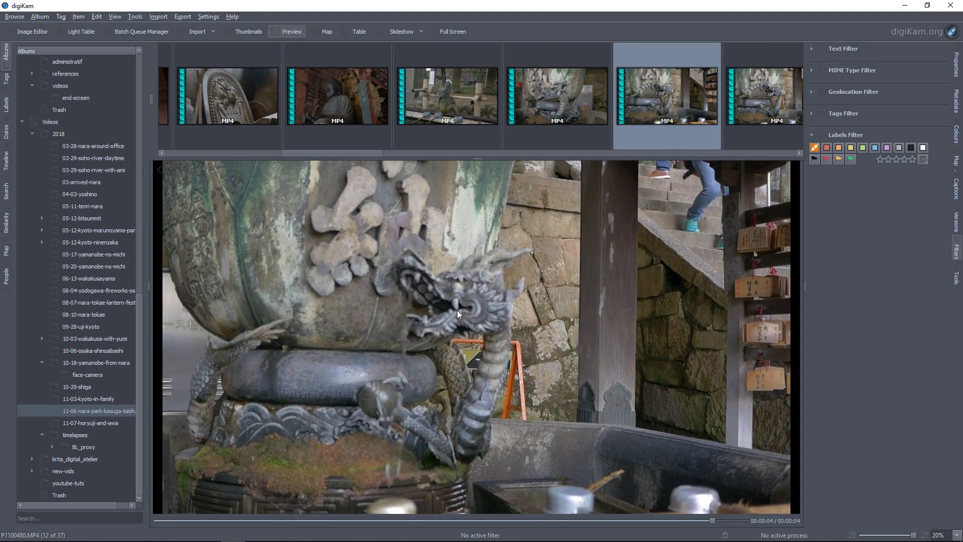
key("space")
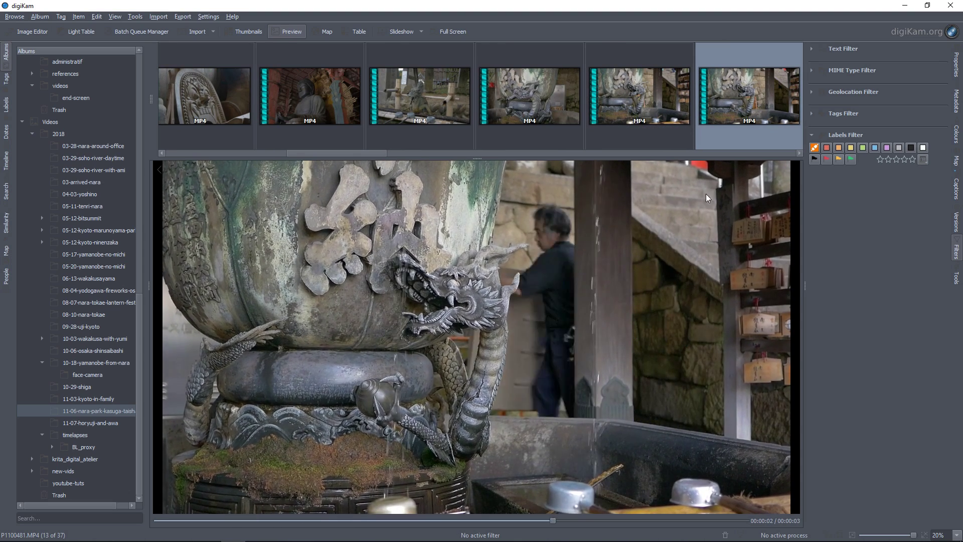
left_click(800, 153)
left_click(800, 154)
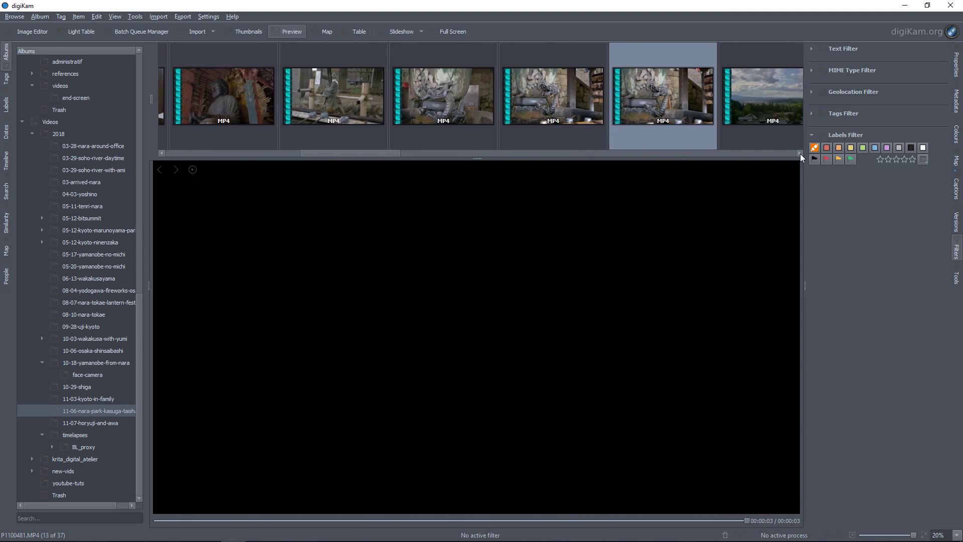
left_click(558, 118)
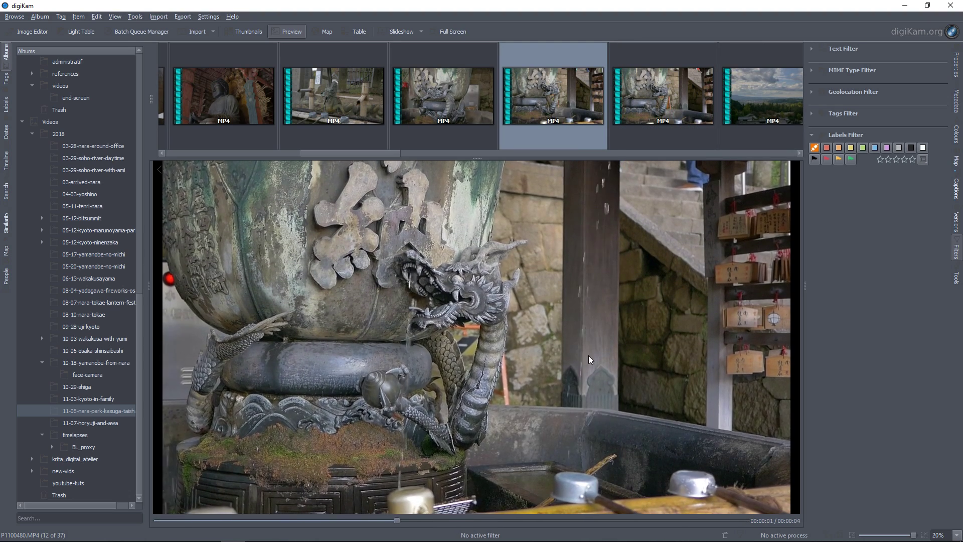
key("alt+1")
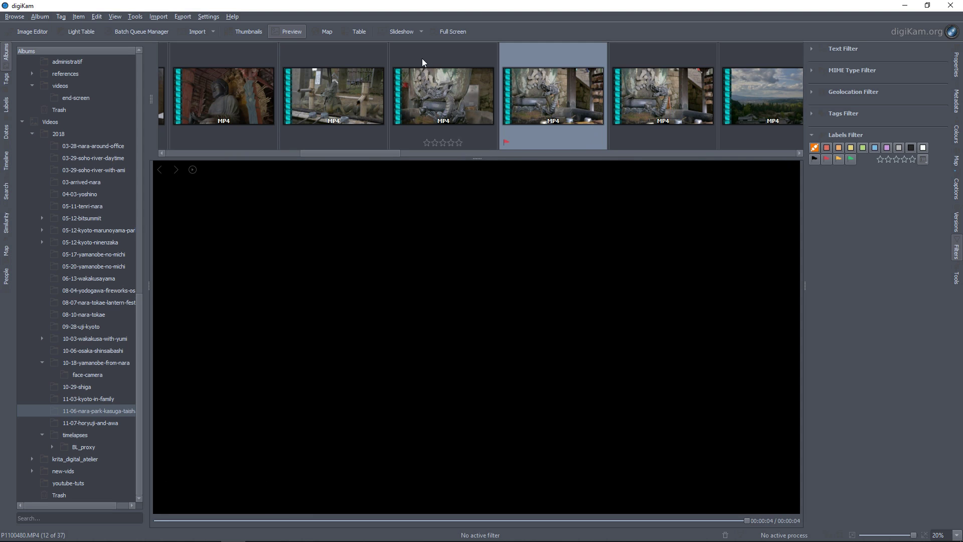
- Filter to rejected items, delete clip P1100480.MP4, then clear the Rejected filter to show 36 clips
key("Escape")
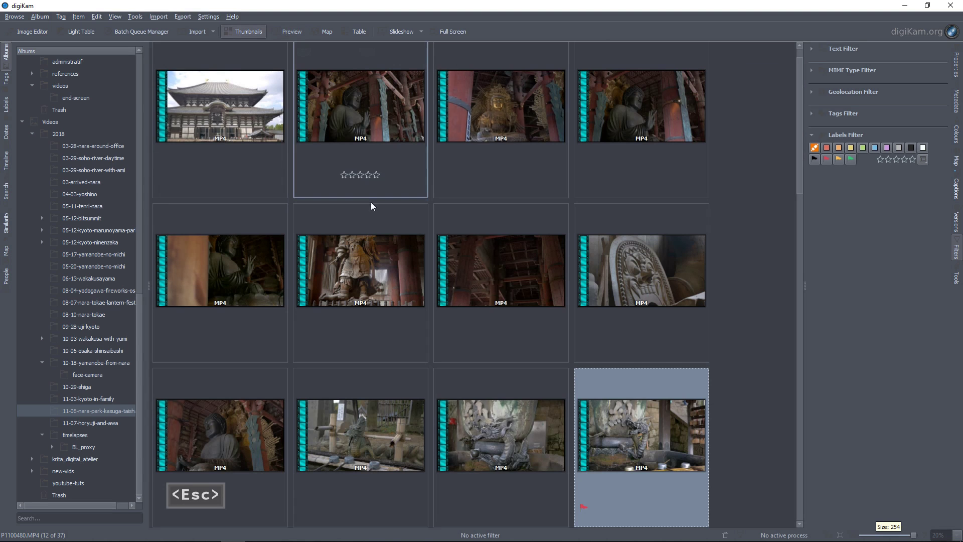
left_click(830, 159)
left_click(515, 333)
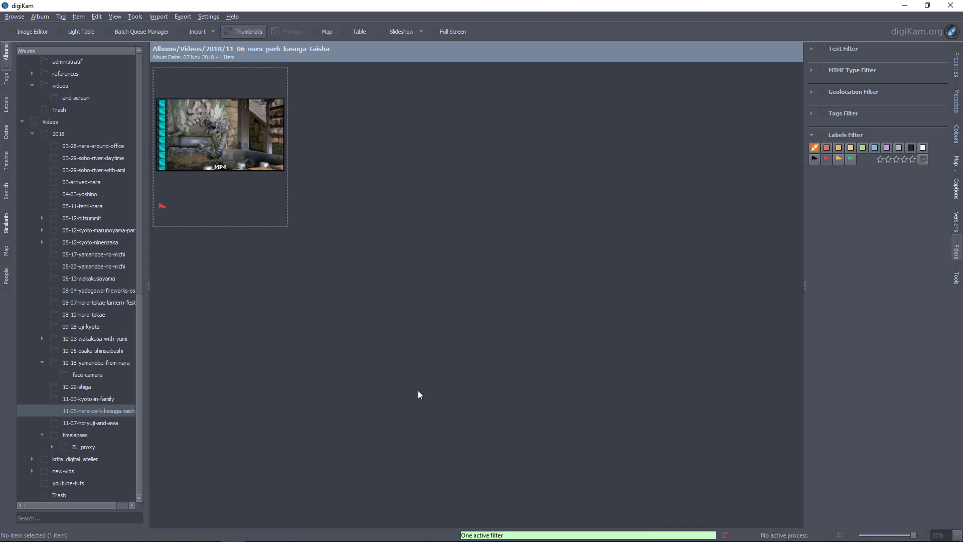
key("ctrl+a")
key("Delete")
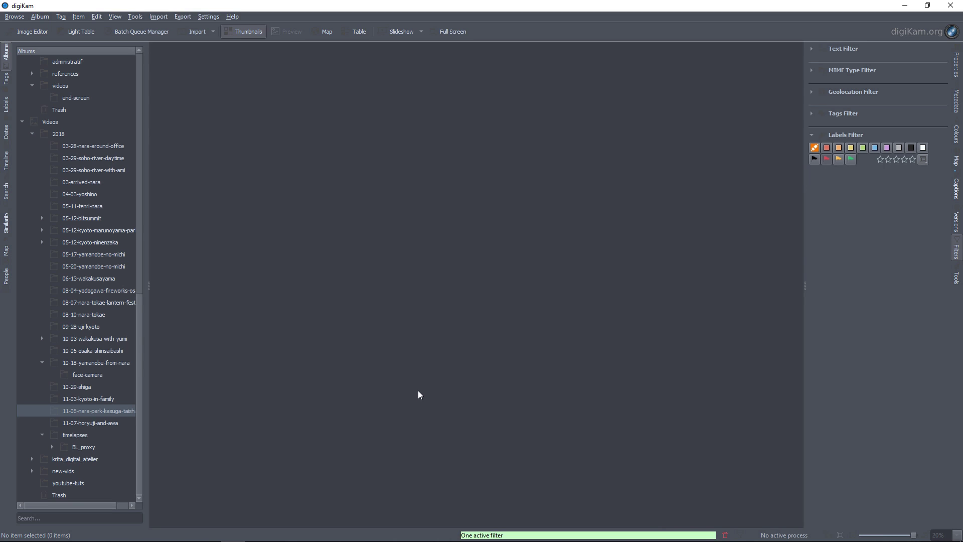
left_click(830, 161)
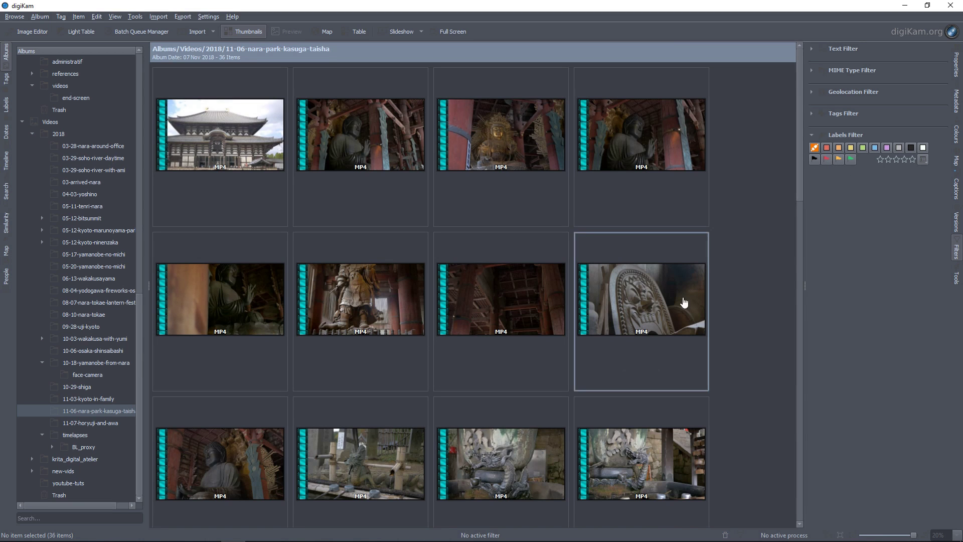
left_click_drag(802, 165, 805, 251)
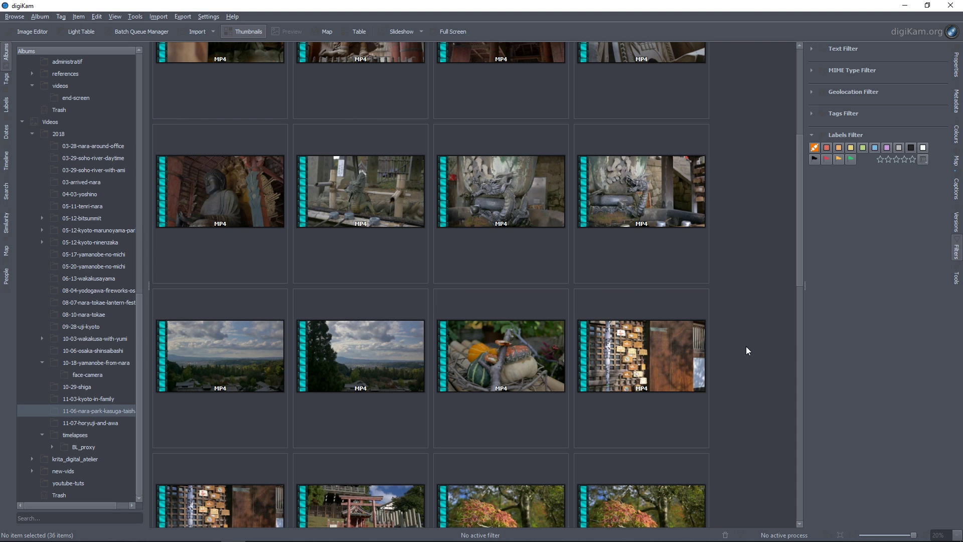
left_click_drag(799, 223, 795, 136)
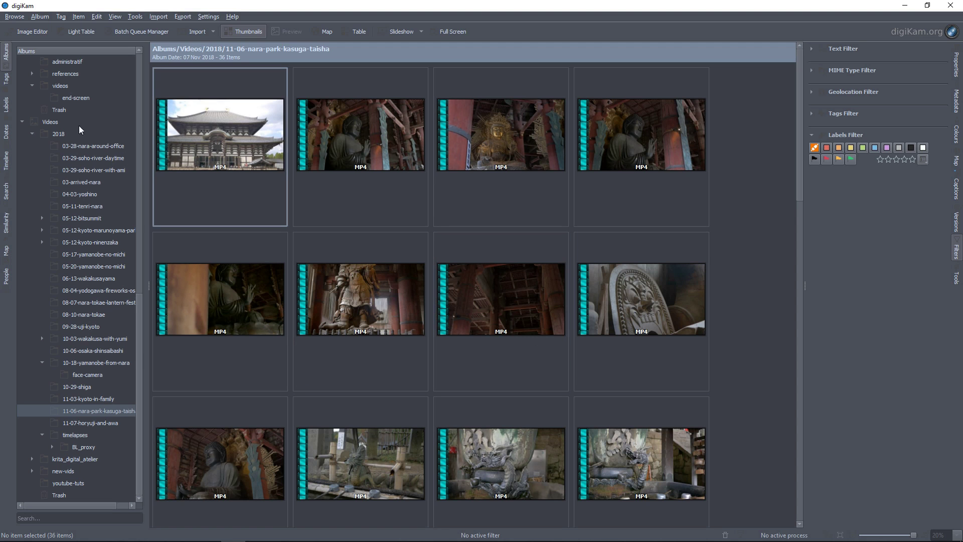
left_click(5, 80)
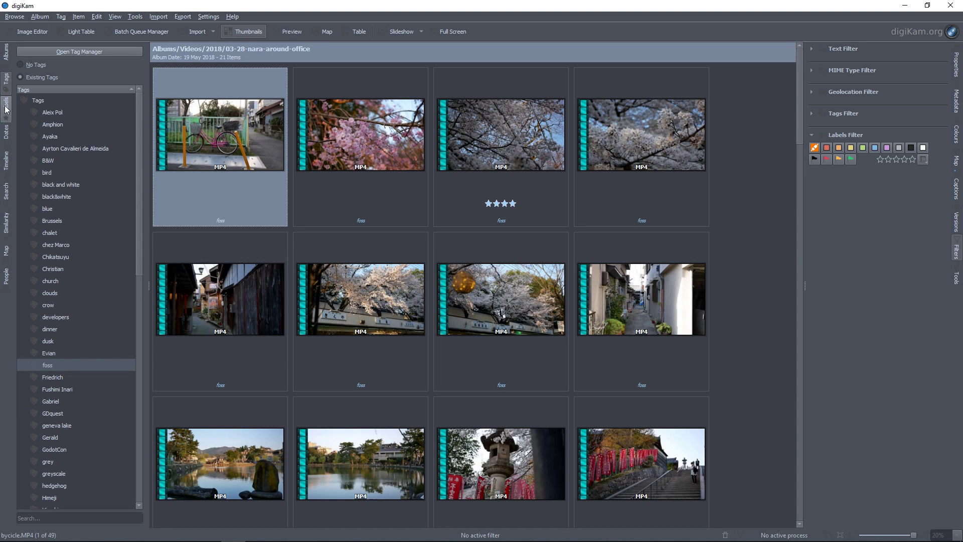
left_click(6, 108)
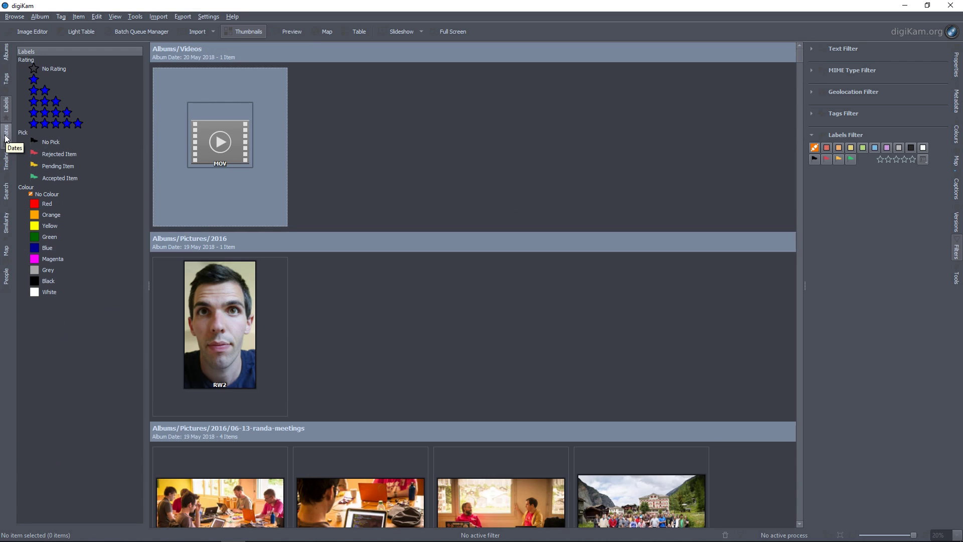
left_click(6, 136)
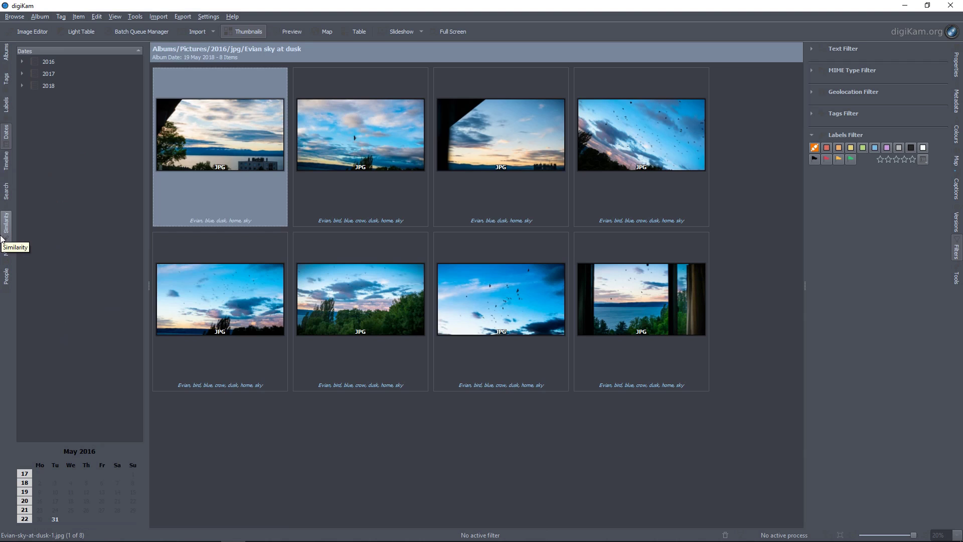
left_click(4, 50)
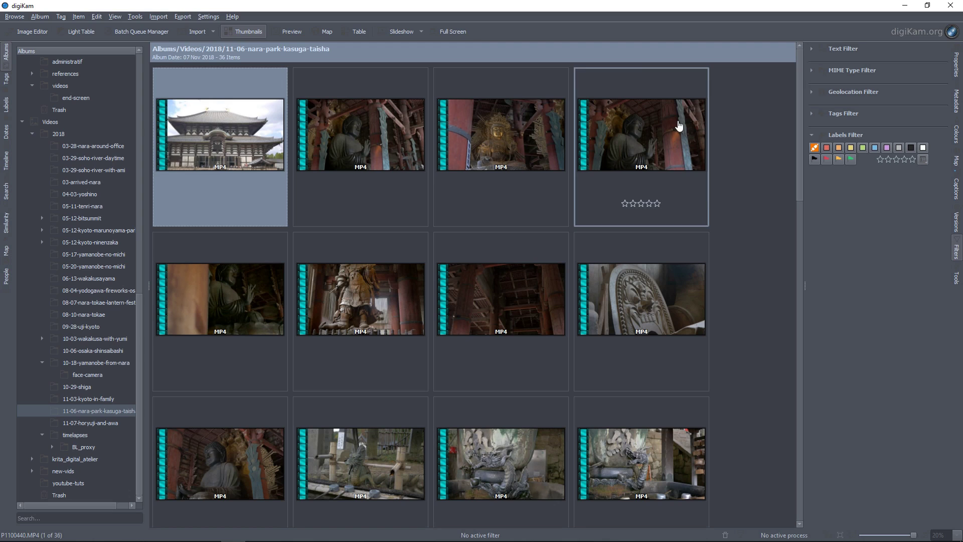
mouse_move(679, 126)
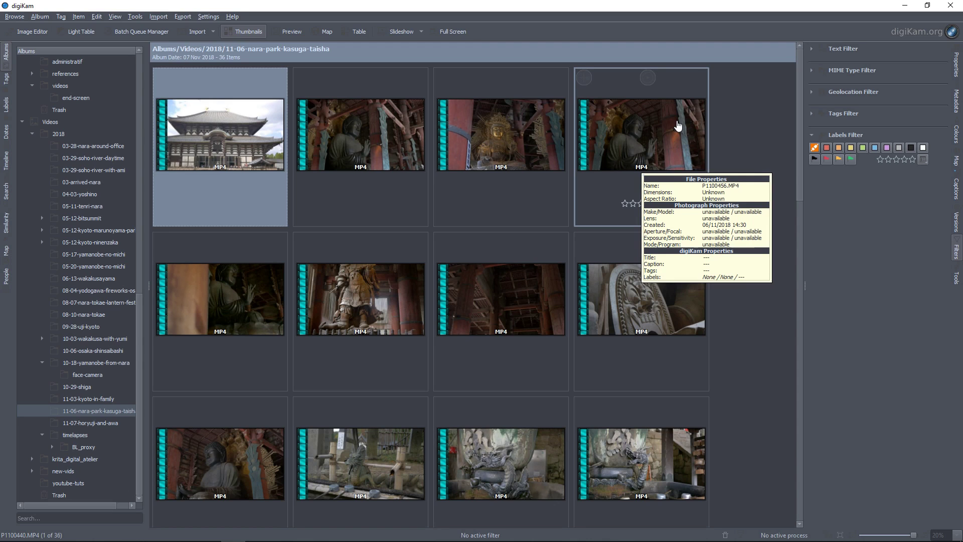